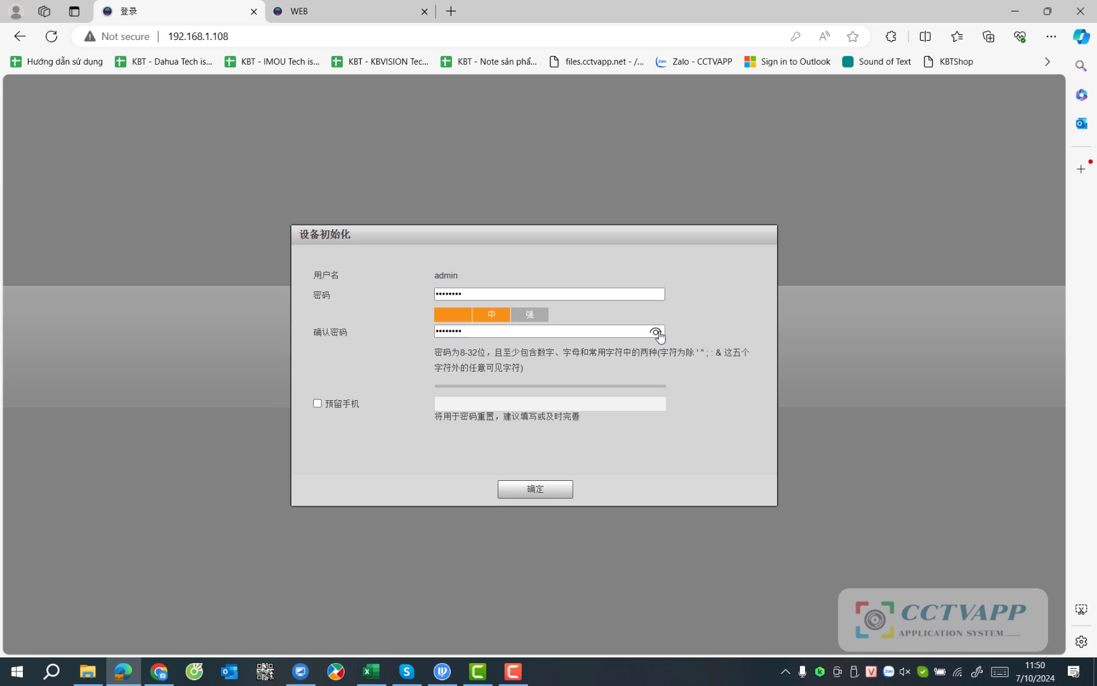
Confirm the new admin password, accept the licence, and clear the cloud and upgrade prompts.
{"action": "left_click", "coordinate": [655, 331]}
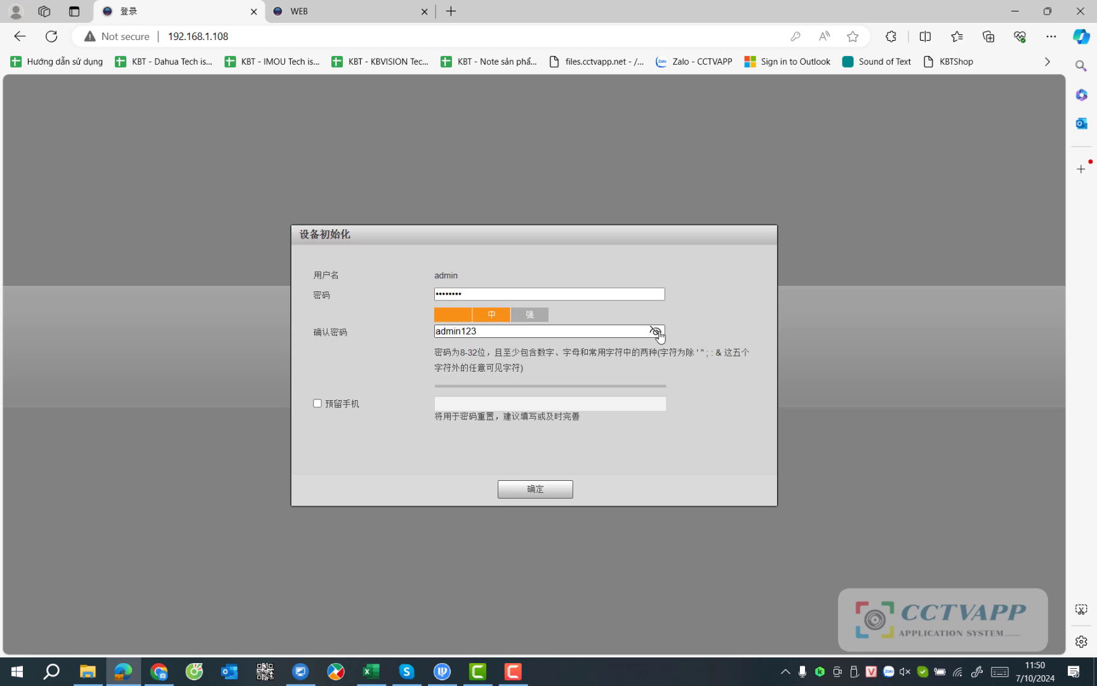
{"action": "left_click", "coordinate": [547, 493]}
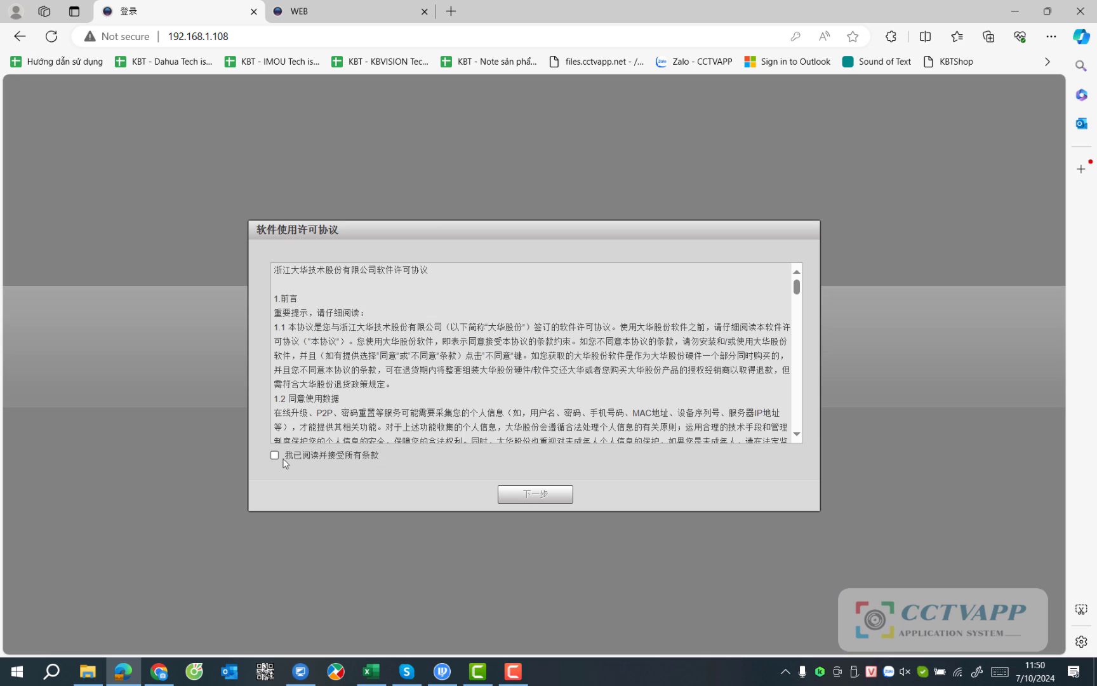
{"action": "left_click", "coordinate": [283, 459]}
{"action": "left_click", "coordinate": [539, 498]}
{"action": "left_click", "coordinate": [544, 505]}
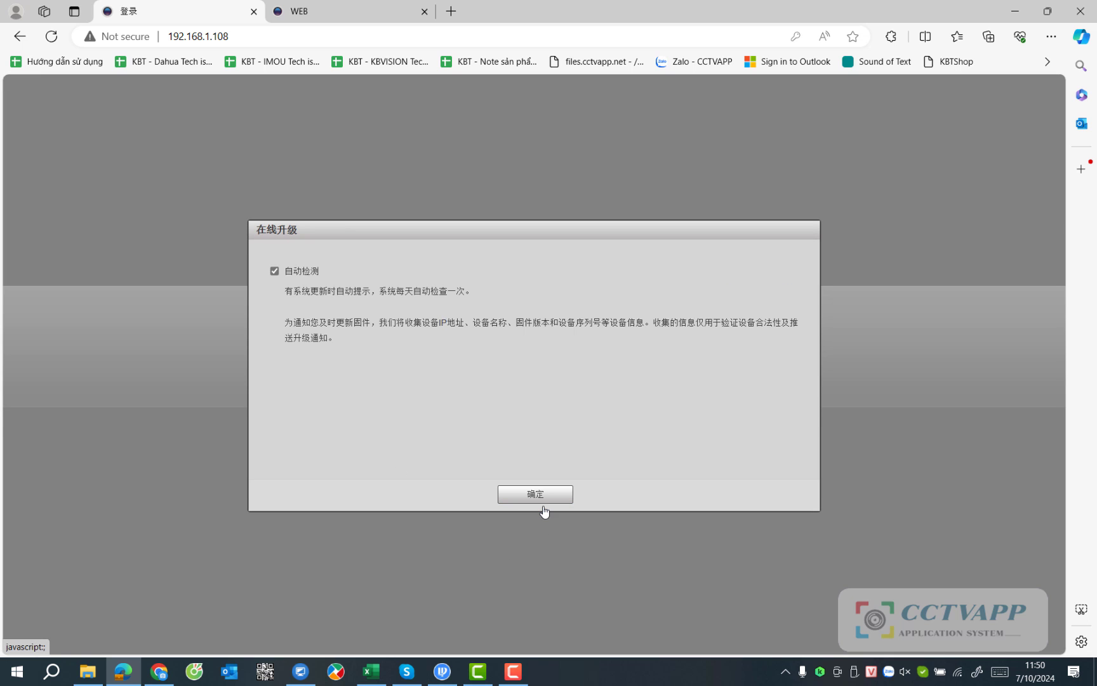
{"action": "left_click", "coordinate": [547, 494]}
Log in to the camera as admin with the new password.
{"action": "type", "text": "admin"}
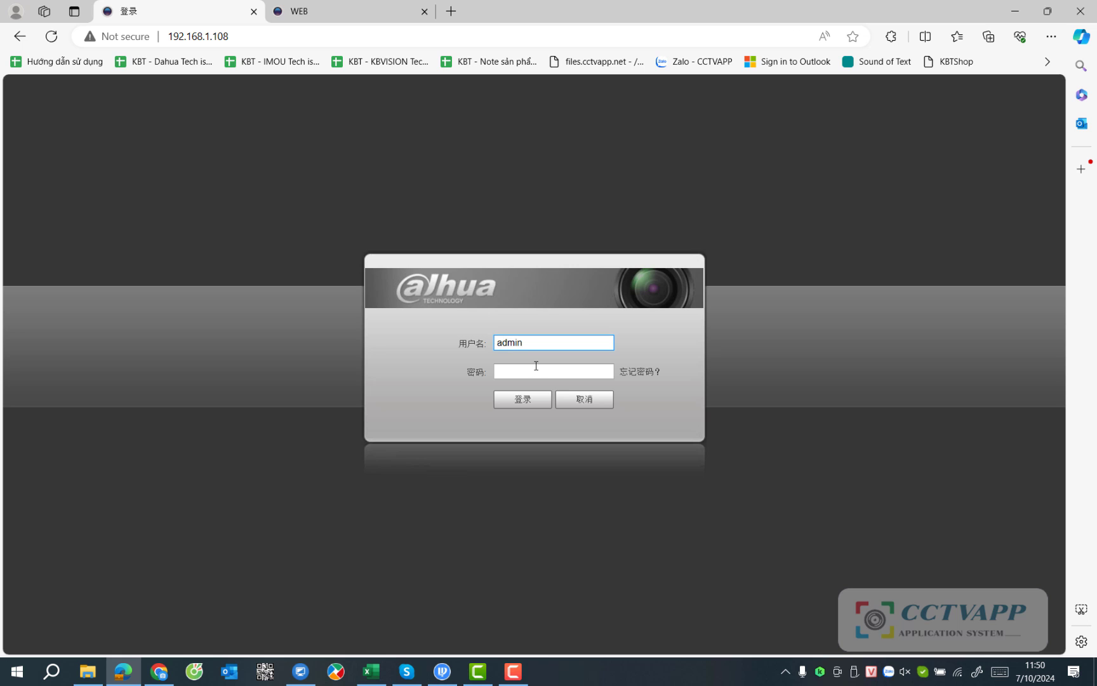
{"action": "left_click", "coordinate": [536, 366]}
{"action": "key", "text": "Return"}
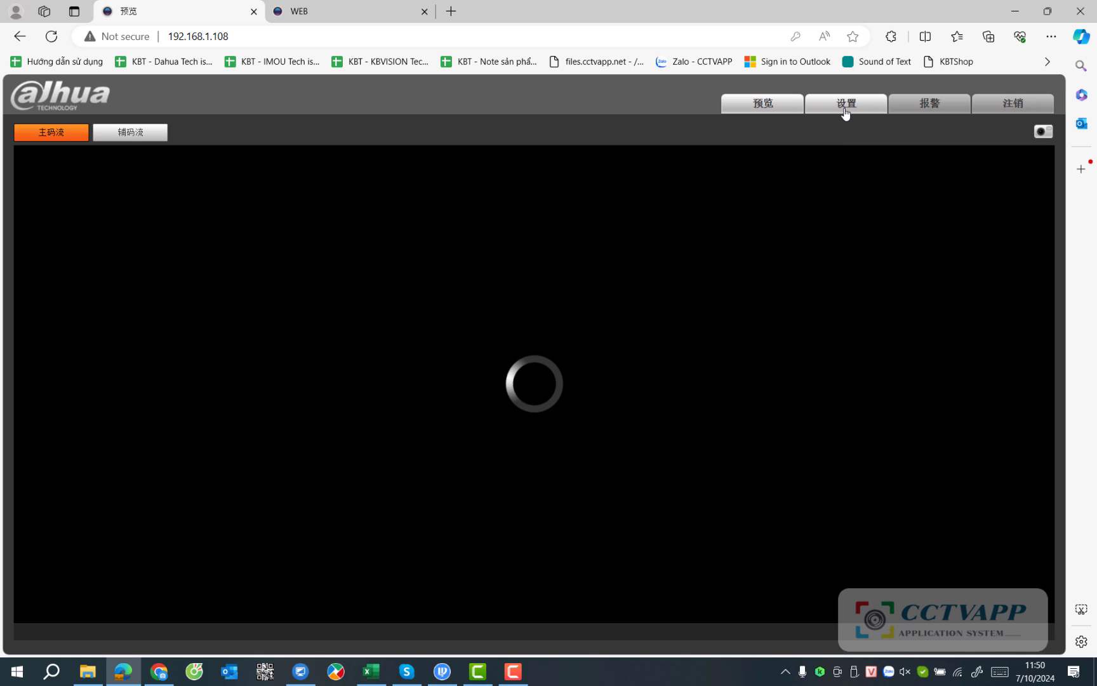
Open the camera's settings and translate the page into English.
{"action": "left_click", "coordinate": [845, 105]}
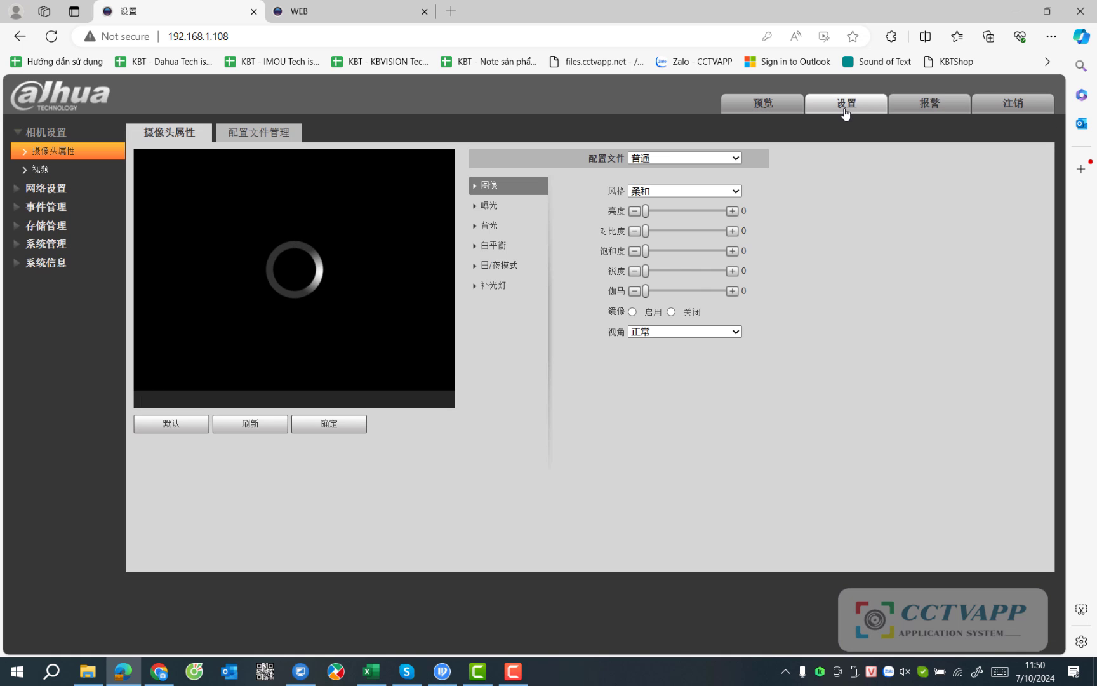
{"action": "right_click", "coordinate": [531, 452]}
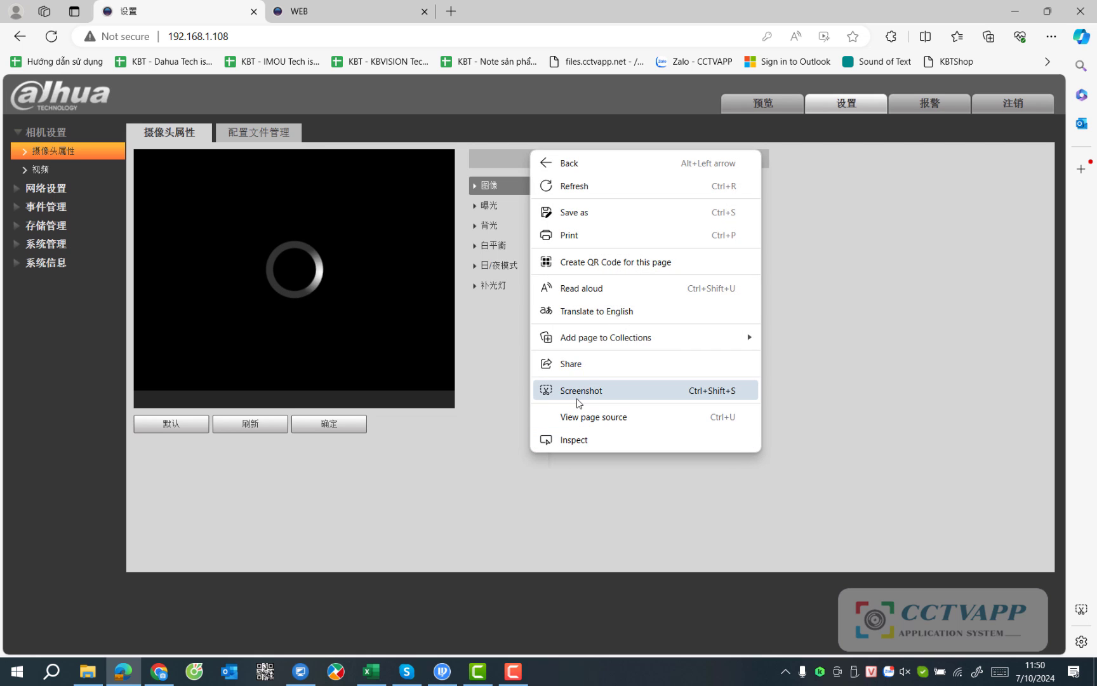
{"action": "left_click", "coordinate": [618, 311]}
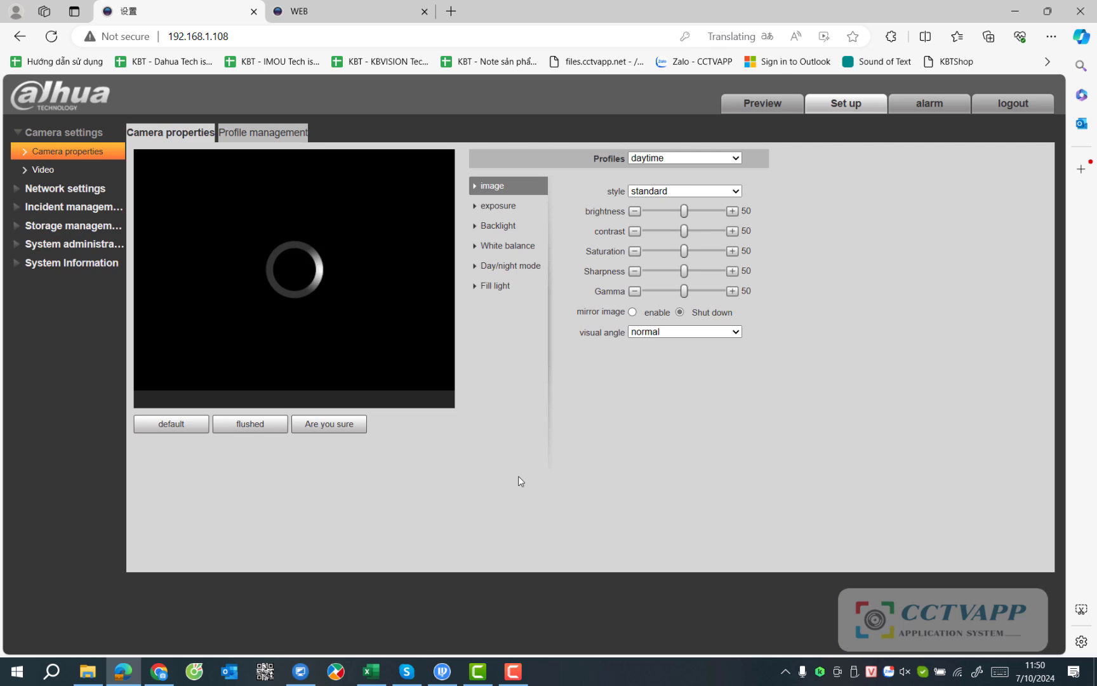
Confirm the main and auxiliary streams both keep H.264H encoding, then expand network settings.
{"action": "left_click", "coordinate": [53, 172]}
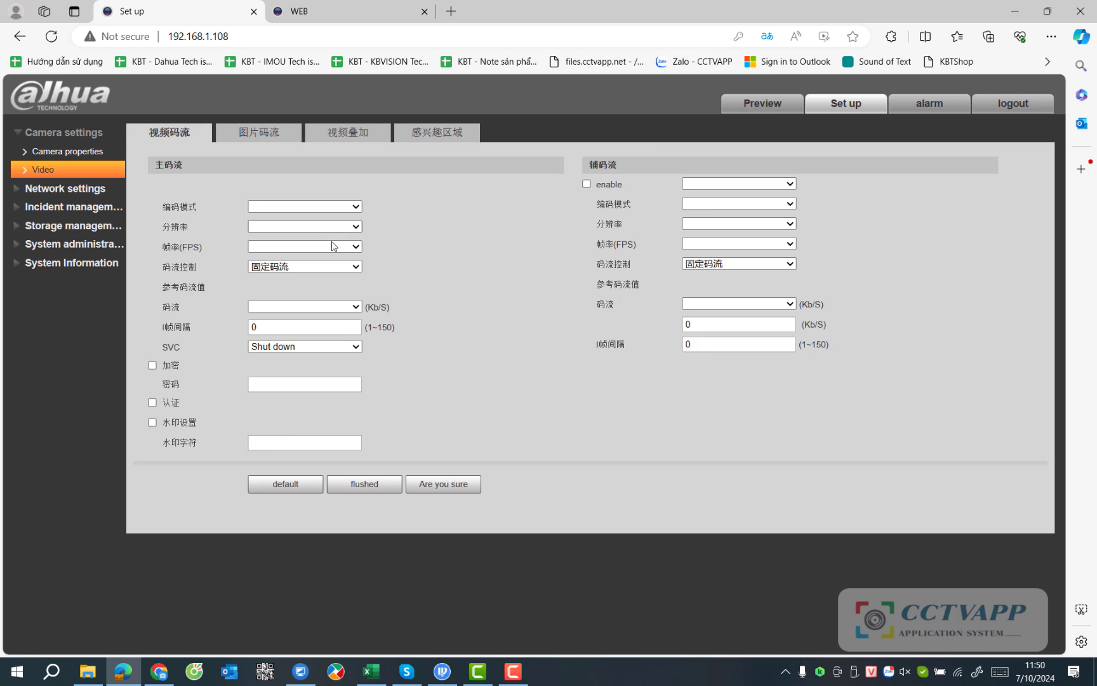
{"action": "left_click", "coordinate": [322, 206]}
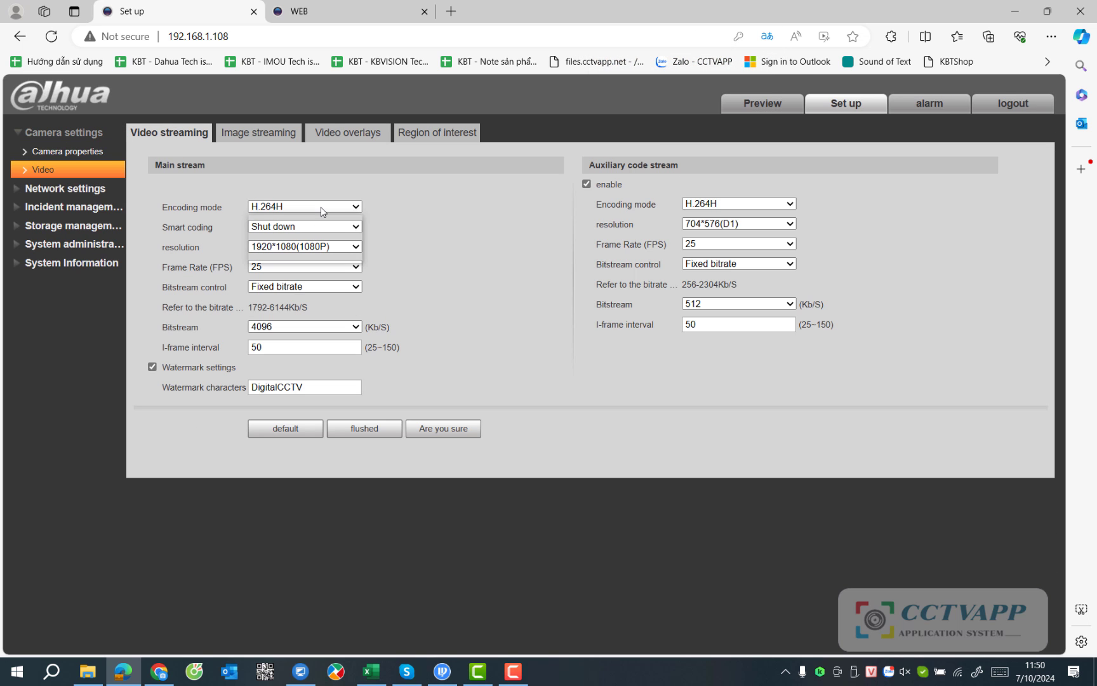
{"action": "left_click", "coordinate": [322, 210]}
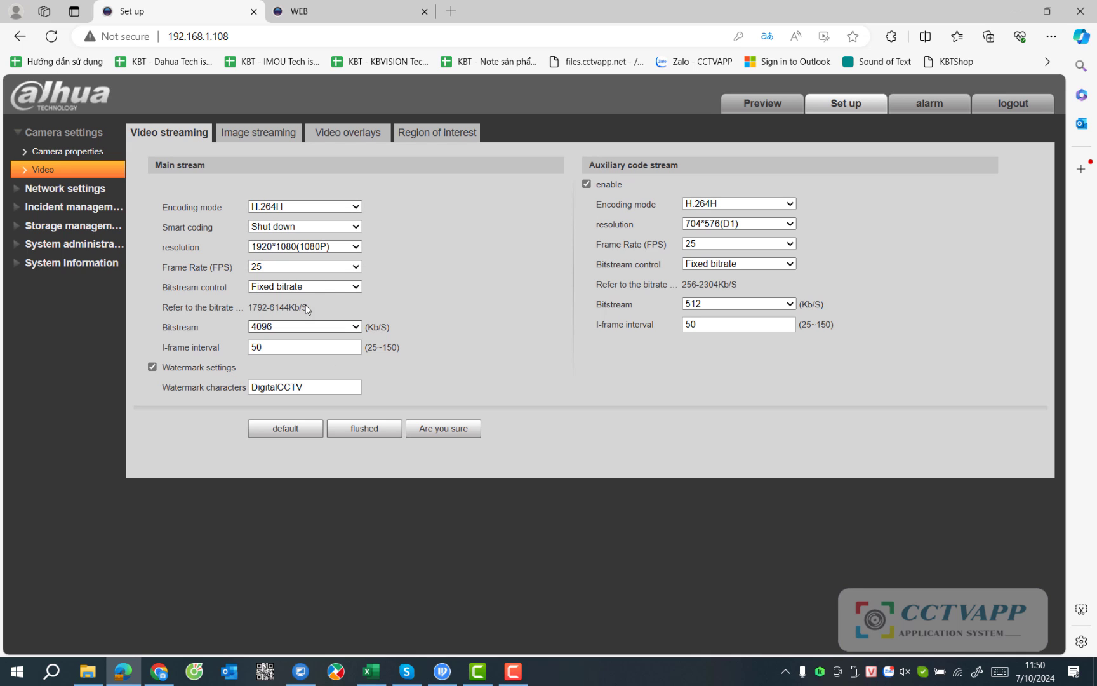
{"action": "left_click", "coordinate": [785, 203]}
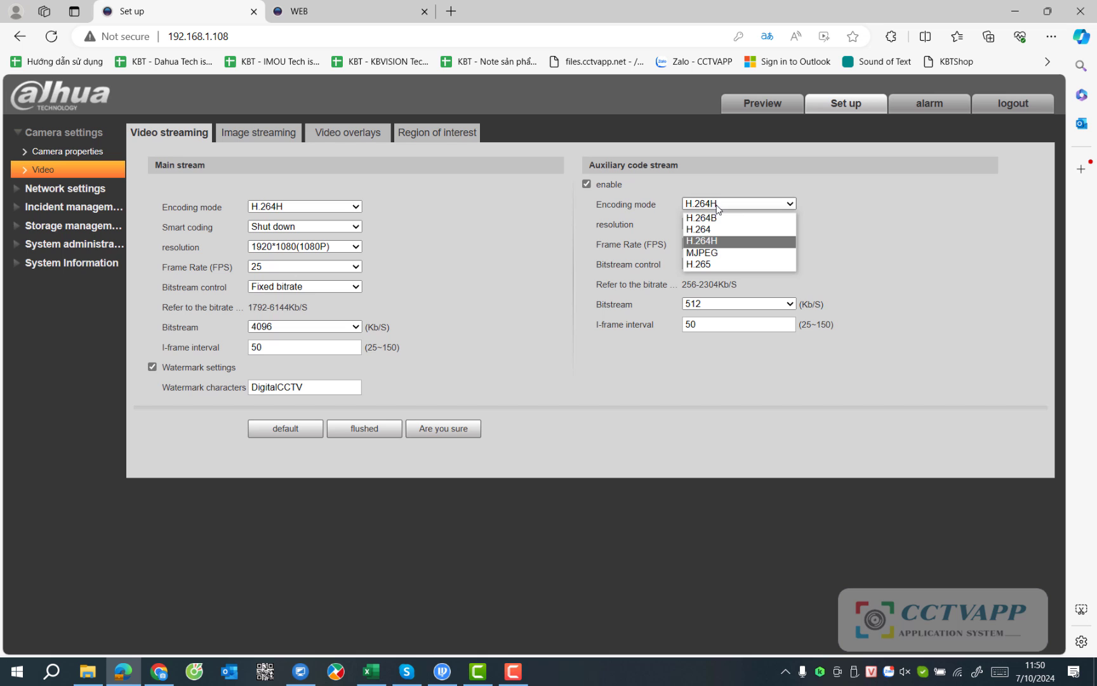
{"action": "left_click", "coordinate": [567, 317]}
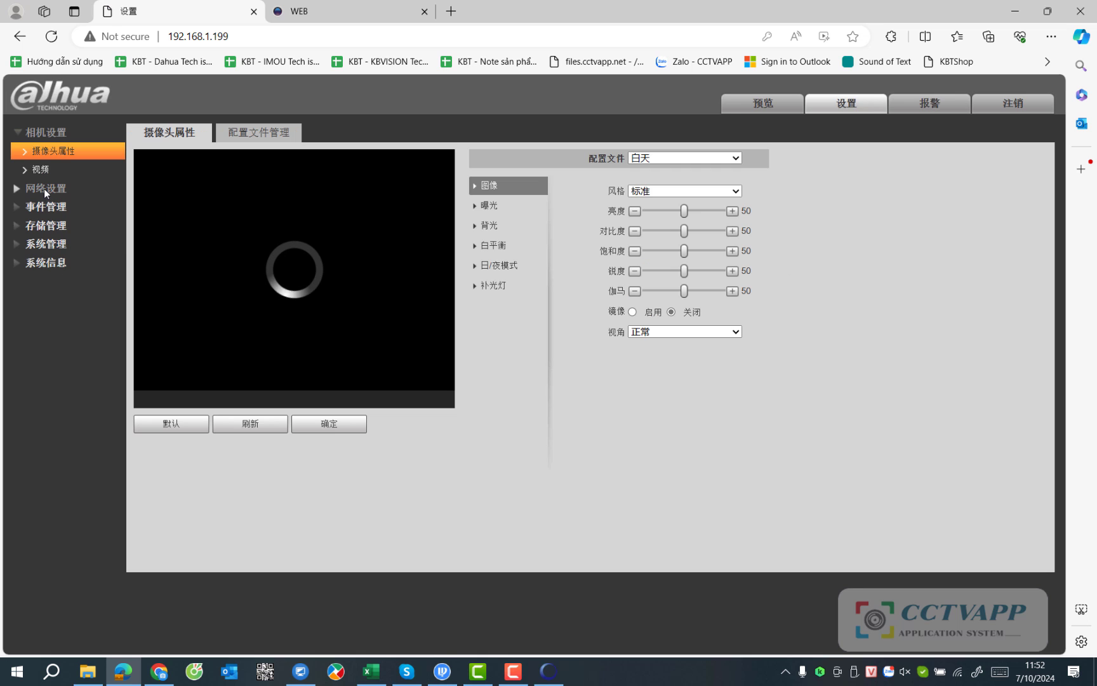
{"action": "left_click", "coordinate": [43, 189]}
Switch TCP/IP to static addressing at 192.168.1.199 and save.
{"action": "left_click", "coordinate": [46, 172]}
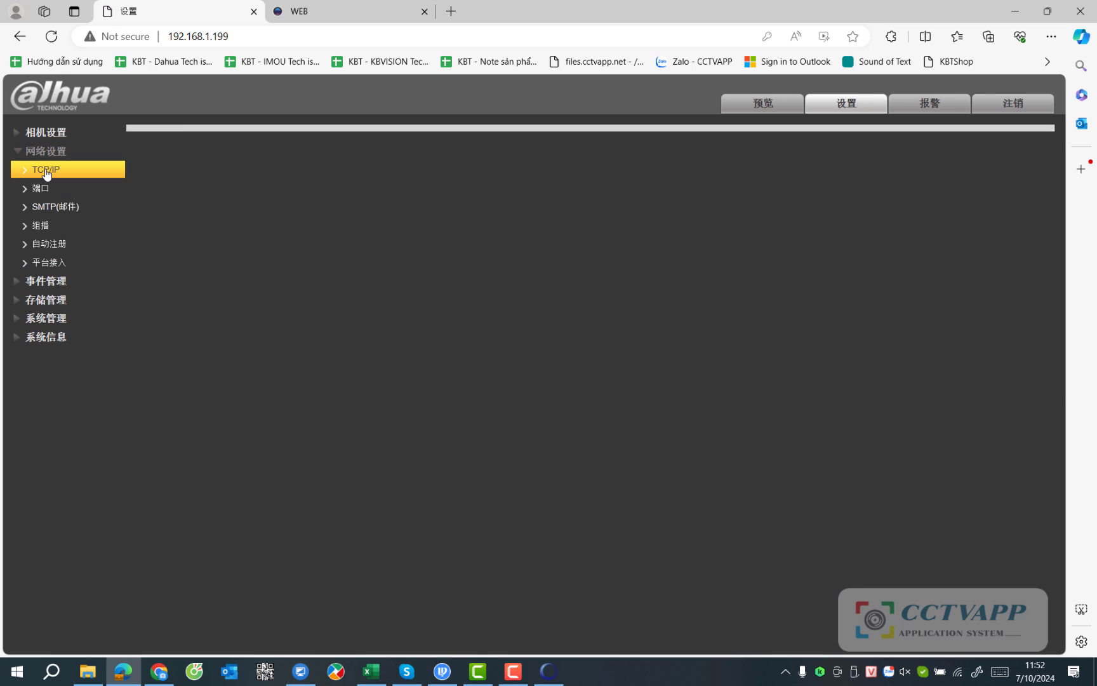
{"action": "left_click", "coordinate": [253, 216]}
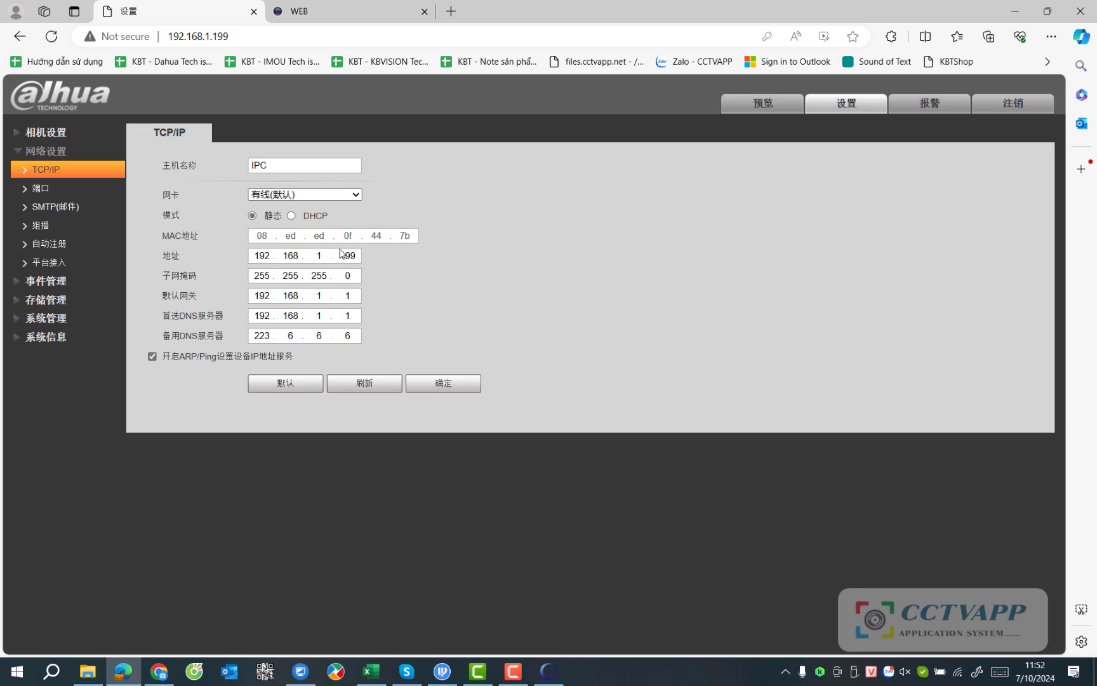
{"action": "left_click", "coordinate": [443, 386]}
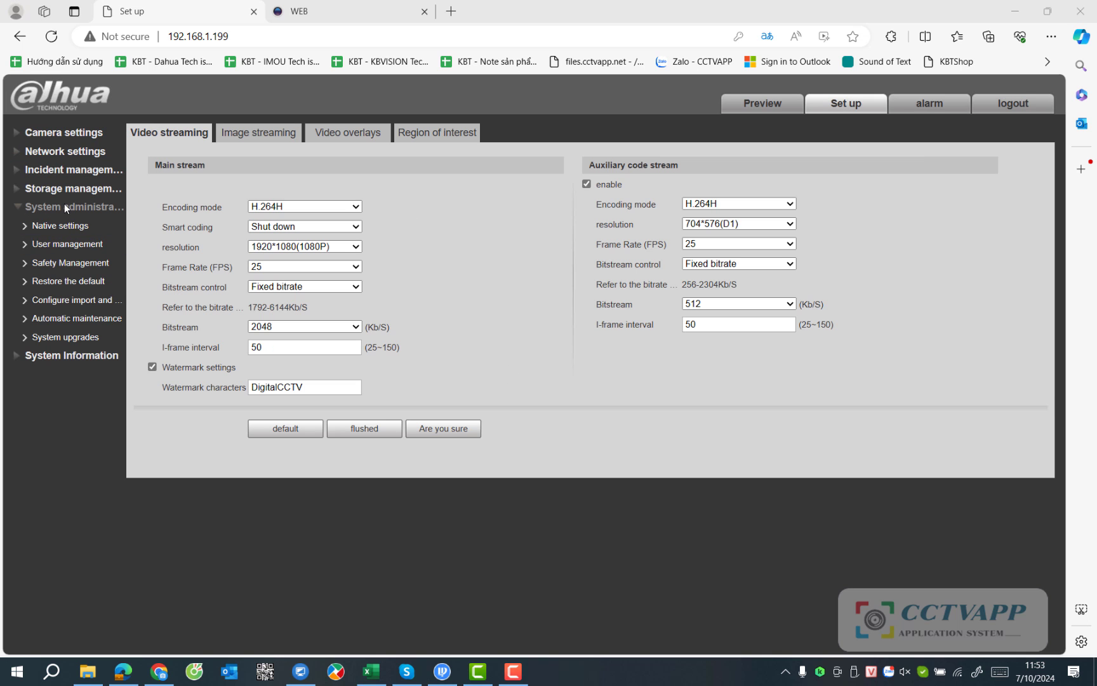
Go to User Management's ONVIF users list and start adding a user.
{"action": "left_click", "coordinate": [58, 224]}
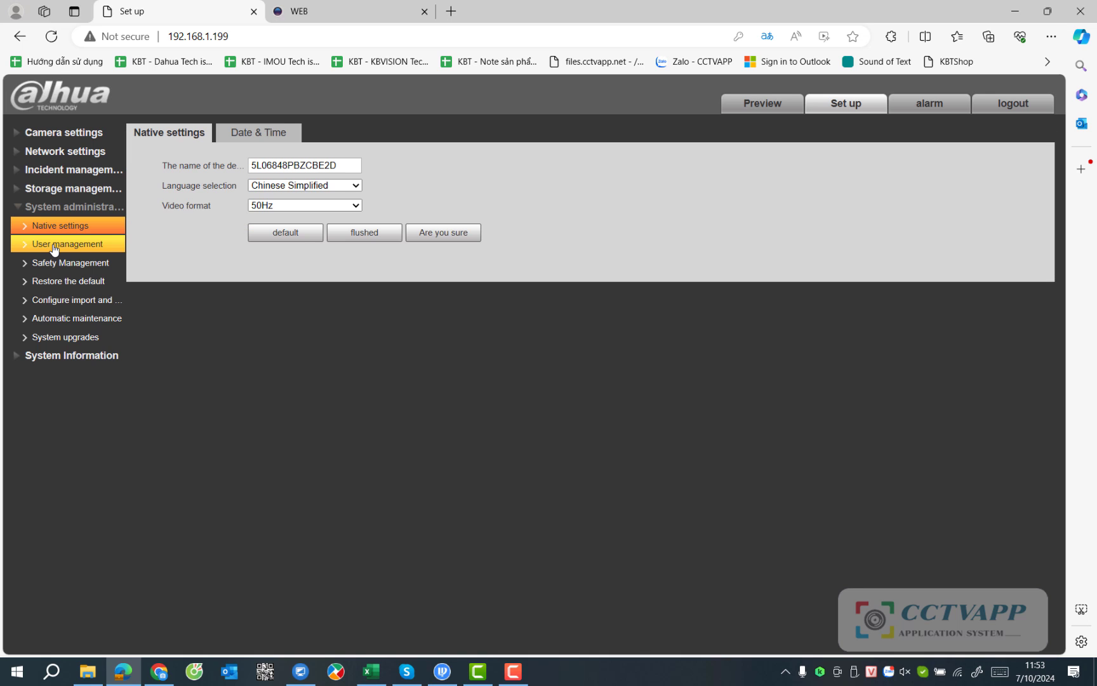
{"action": "left_click", "coordinate": [54, 248]}
{"action": "left_click", "coordinate": [257, 139]}
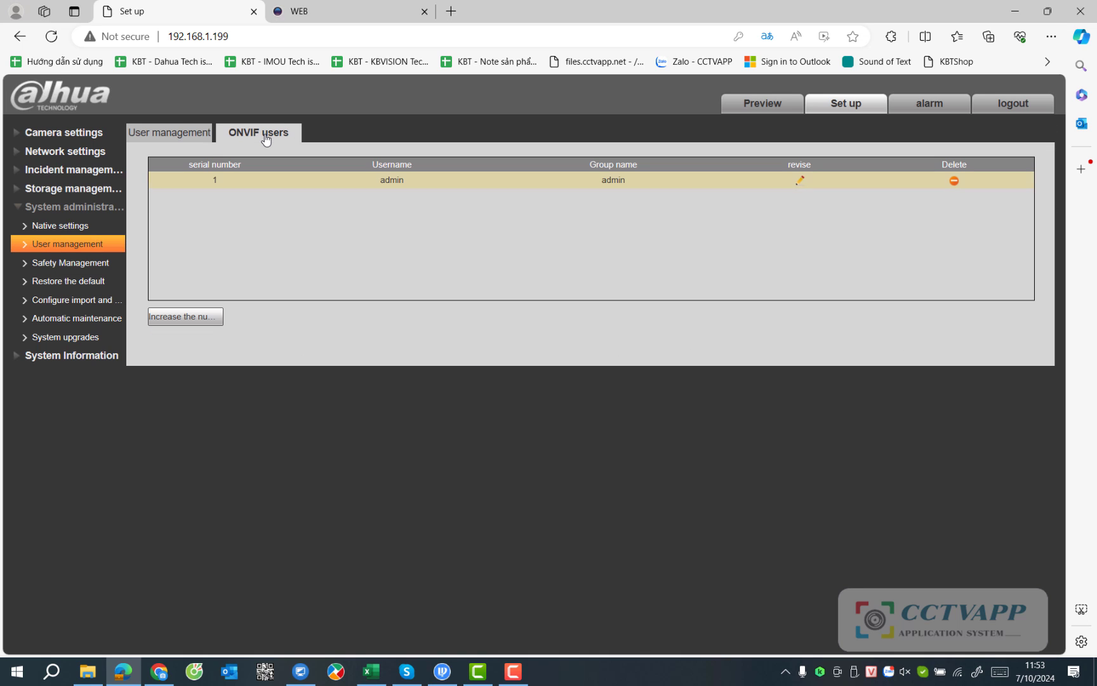
{"action": "left_click", "coordinate": [210, 316]}
Create the admin-group ONVIF user with username and confirmed password, and dismiss the browser's password prompt.
{"action": "left_click", "coordinate": [514, 316]}
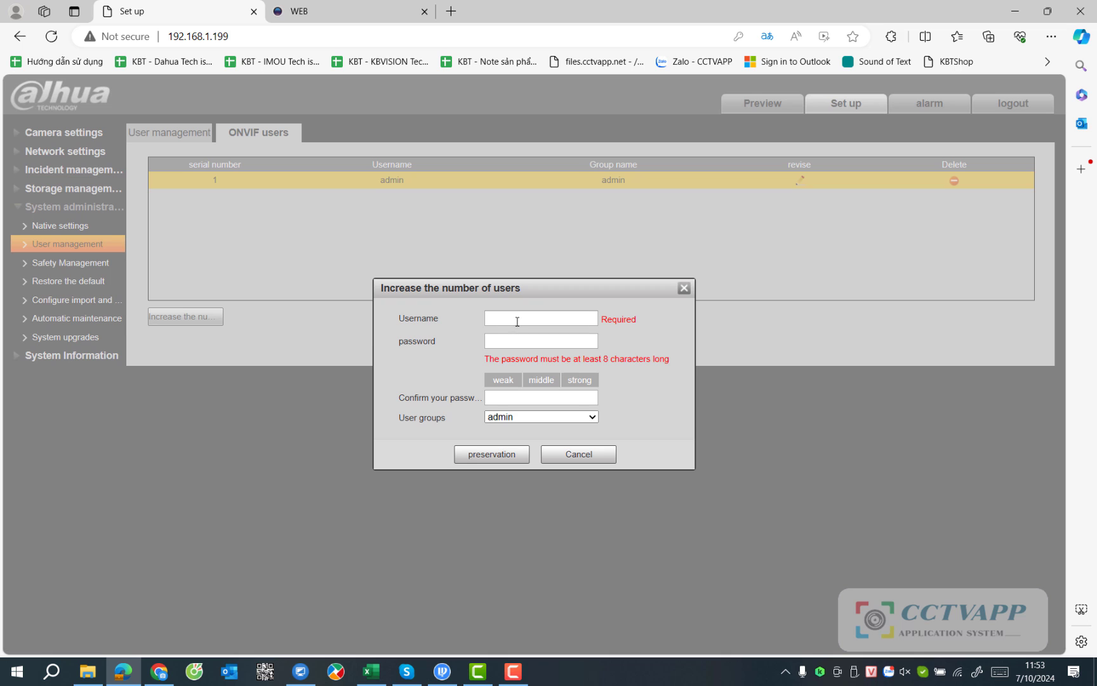
{"action": "type", "text": "a1"}
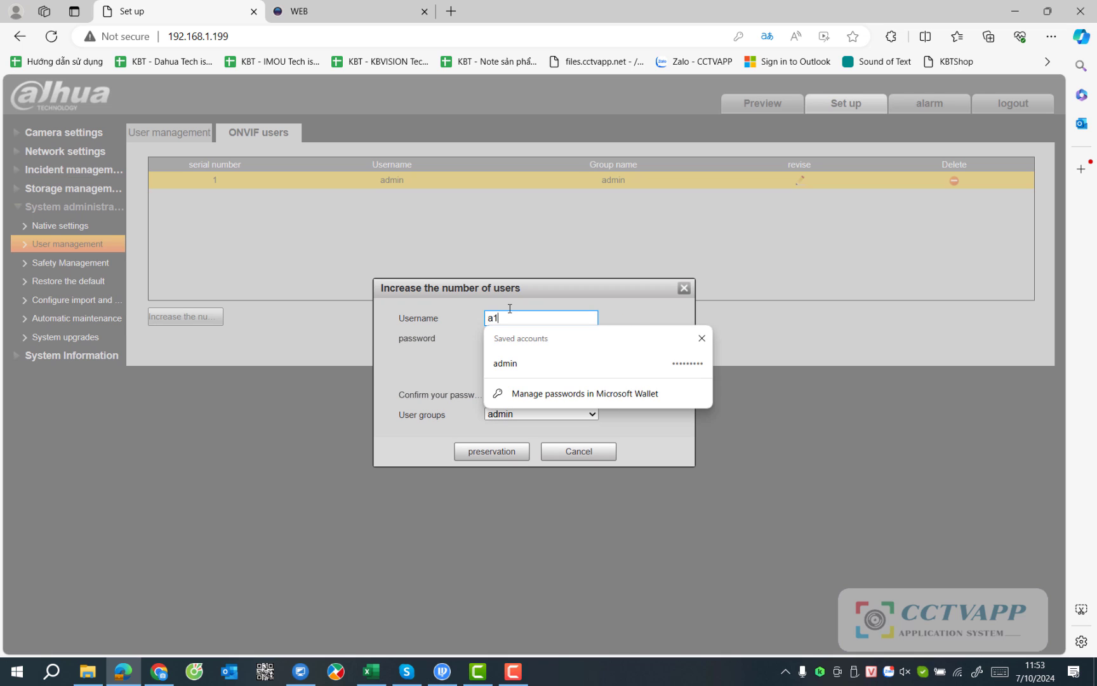
{"action": "key", "text": "Tab"}
{"action": "type", "text": "12"}
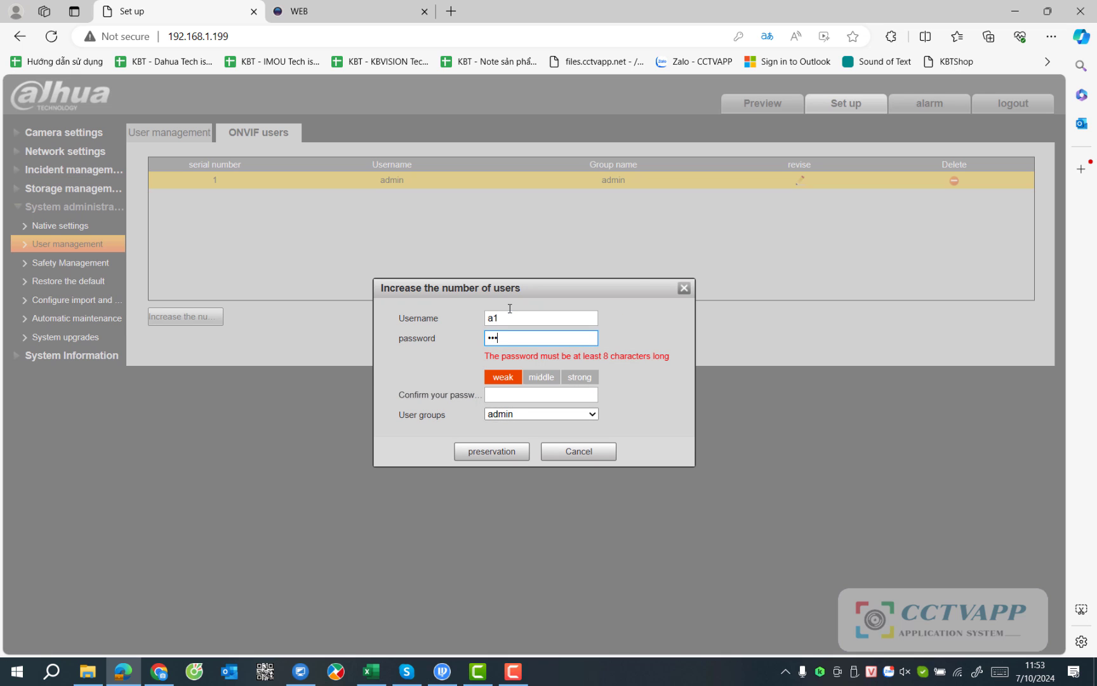
{"action": "type", "text": "3456789"}
{"action": "key", "text": "Tab"}
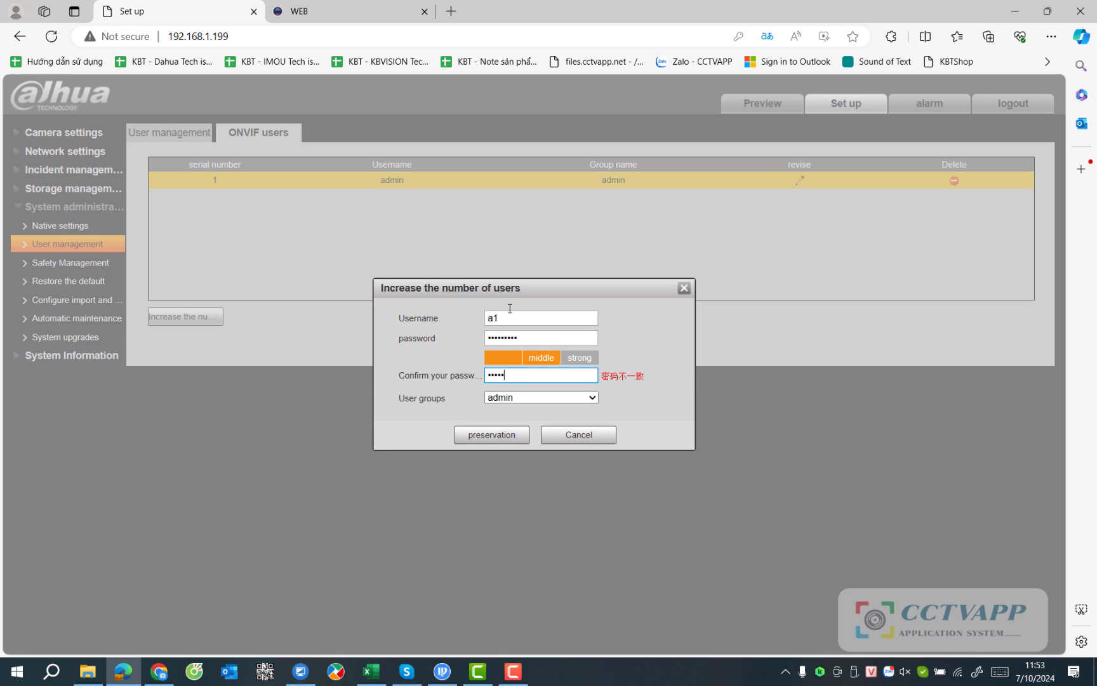
{"action": "type", "text": "123456789"}
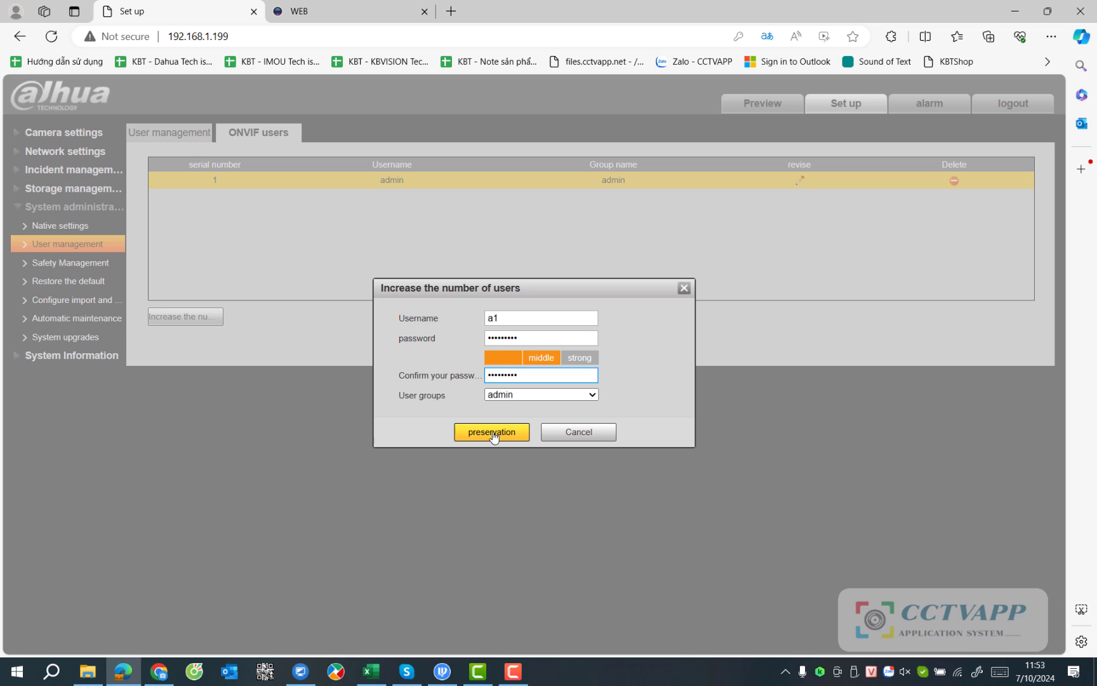
{"action": "left_click", "coordinate": [494, 436]}
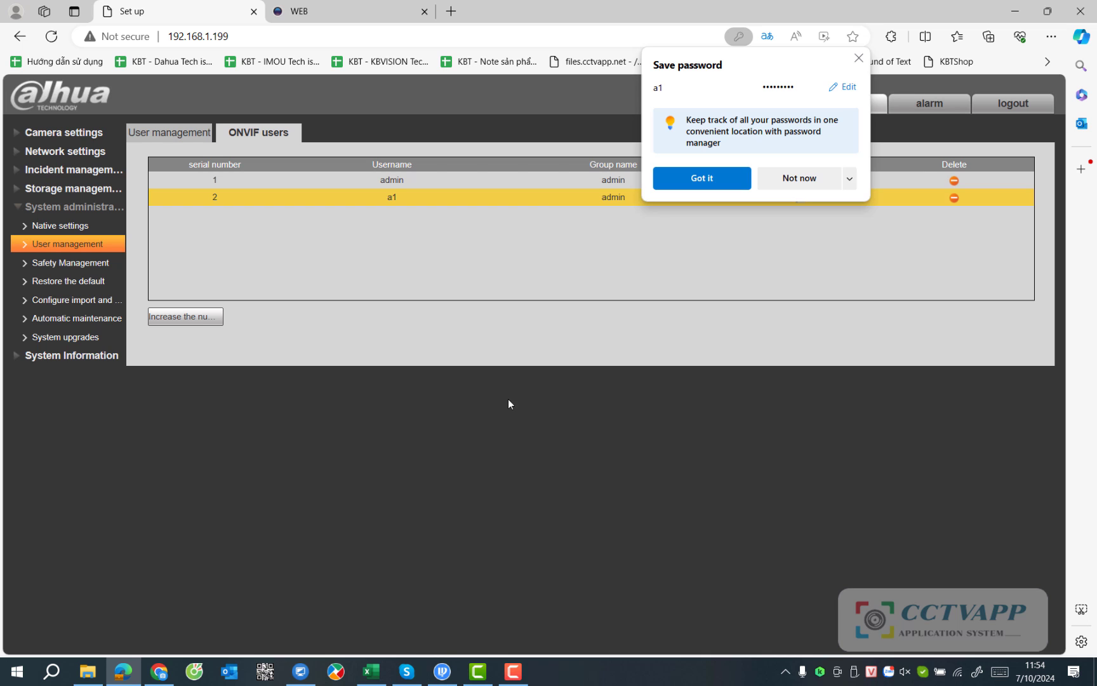
{"action": "left_click", "coordinate": [858, 58]}
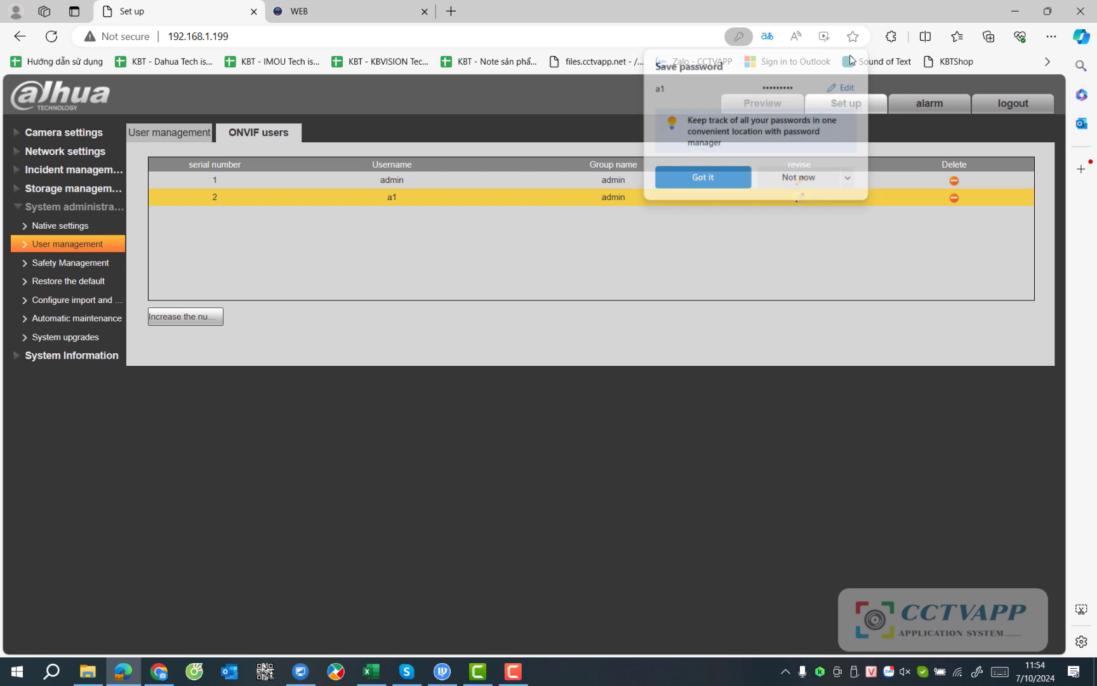
Return to the ONVIF users list via Safety Management and select the new username.
{"action": "left_click", "coordinate": [70, 300]}
{"action": "left_click", "coordinate": [71, 265]}
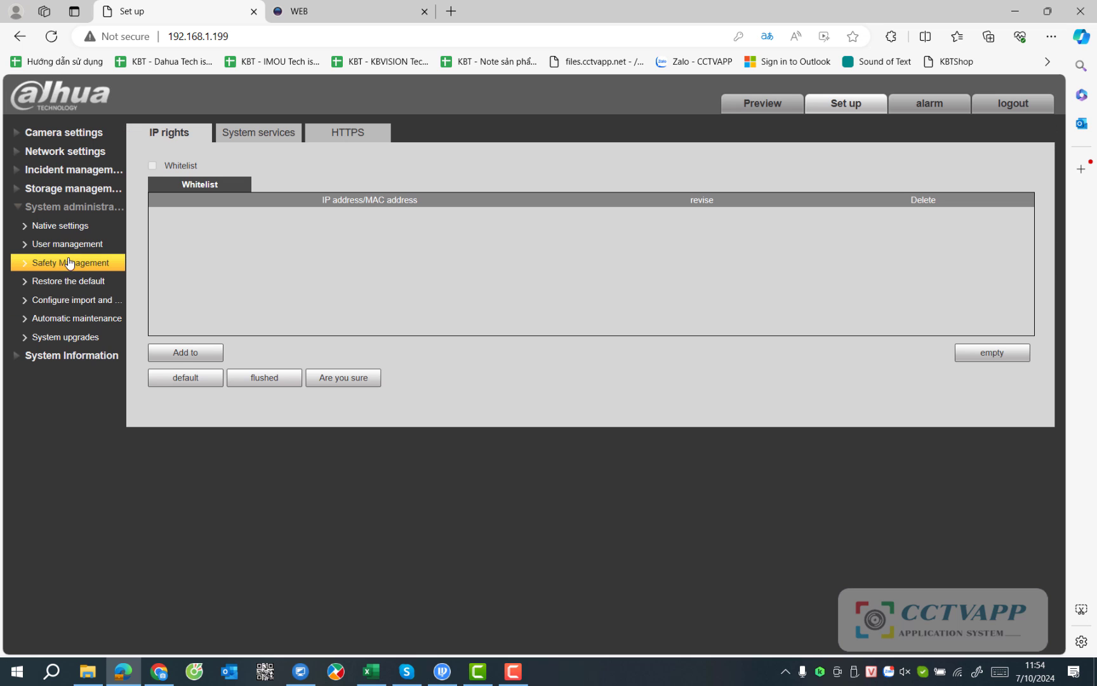
{"action": "left_click", "coordinate": [75, 250]}
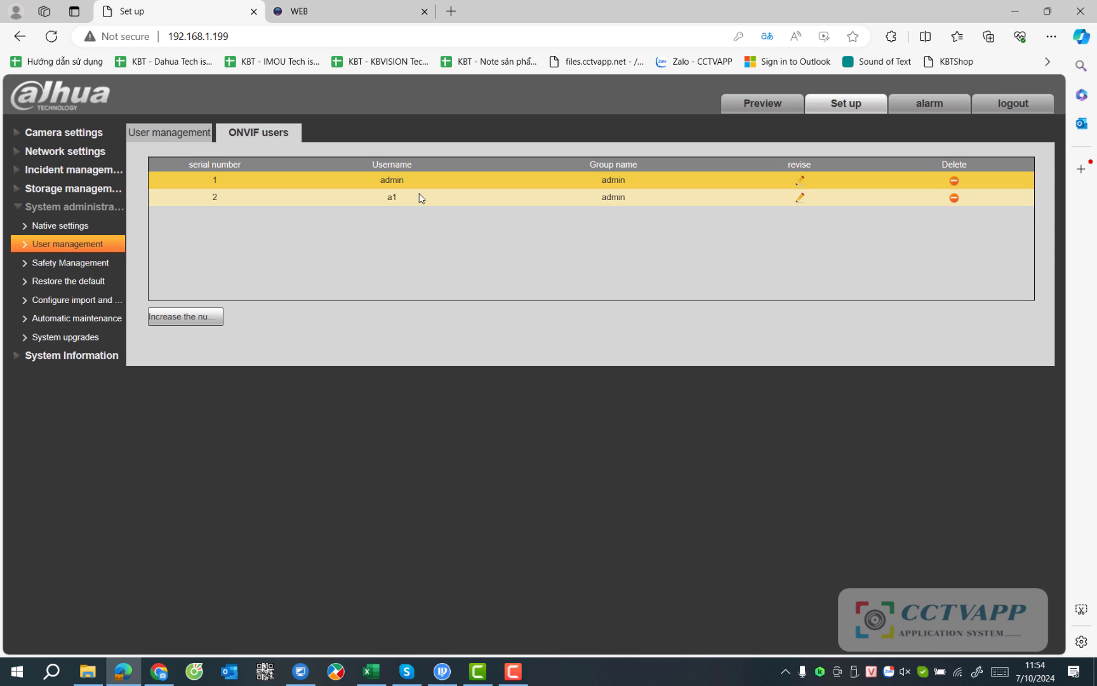
{"action": "double_click", "coordinate": [392, 197]}
{"action": "key", "text": "super+s"}
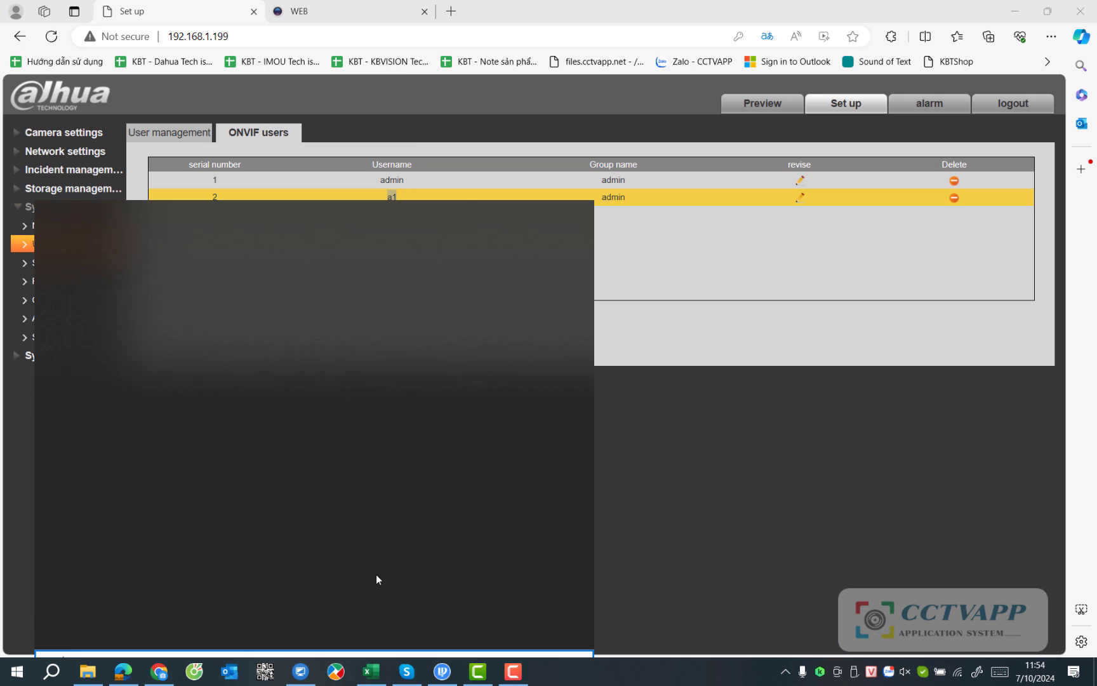
Search 'onv' and launch ONVIF Device Manager.
{"action": "type", "text": "onv"}
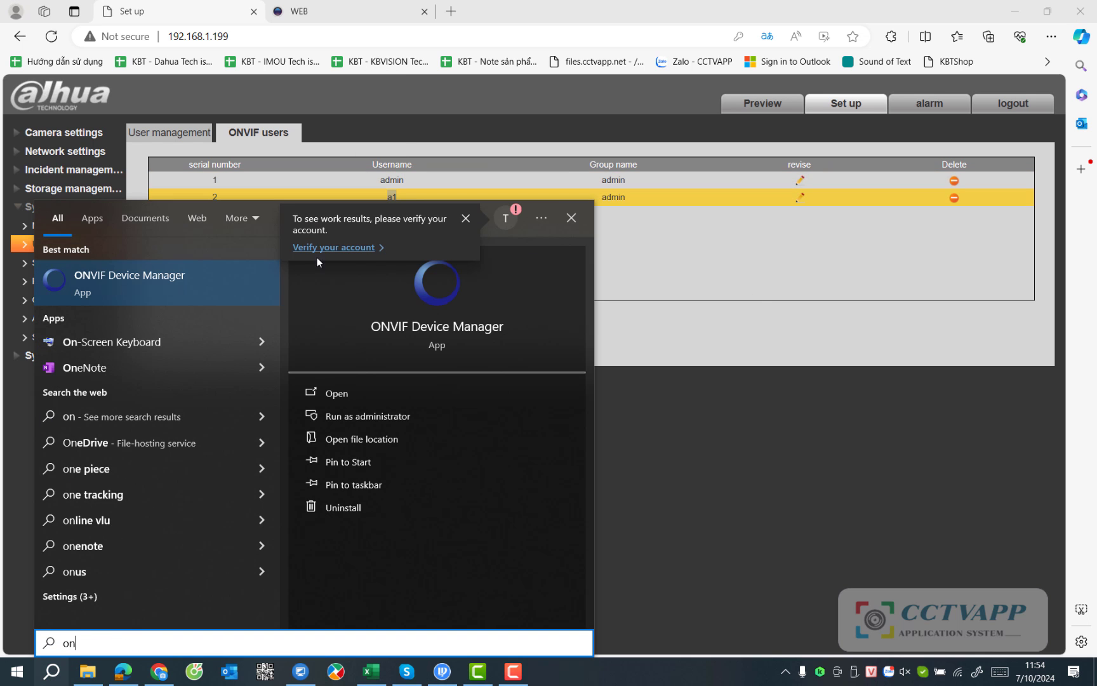
{"action": "left_click", "coordinate": [189, 282]}
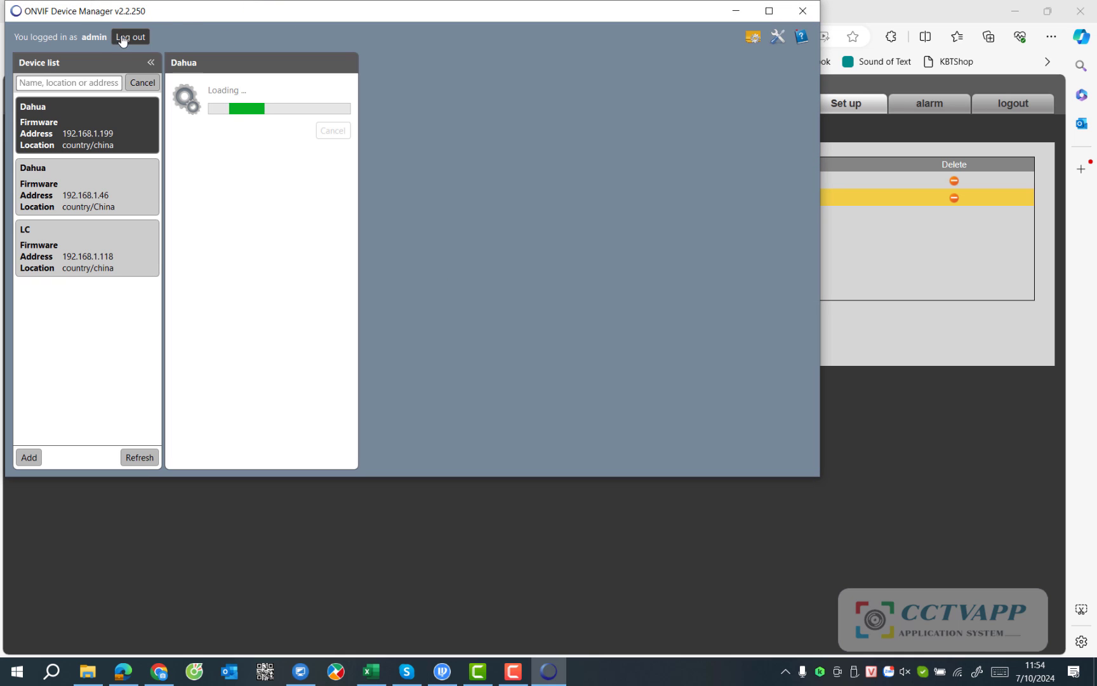
Sign back in as the new ONVIF user and open the Dahua camera at 192.168.1.199.
{"action": "left_click", "coordinate": [130, 36]}
{"action": "left_click", "coordinate": [48, 38]}
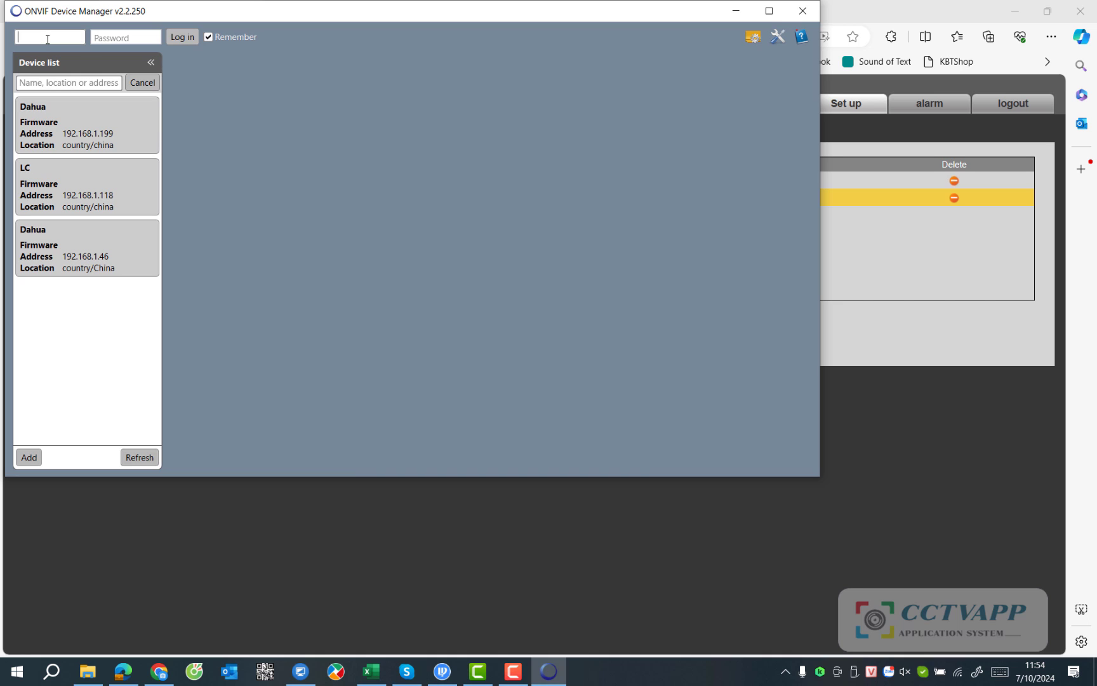
{"action": "key", "text": "Tab"}
{"action": "type", "text": "123456789"}
{"action": "left_click", "coordinate": [181, 36]}
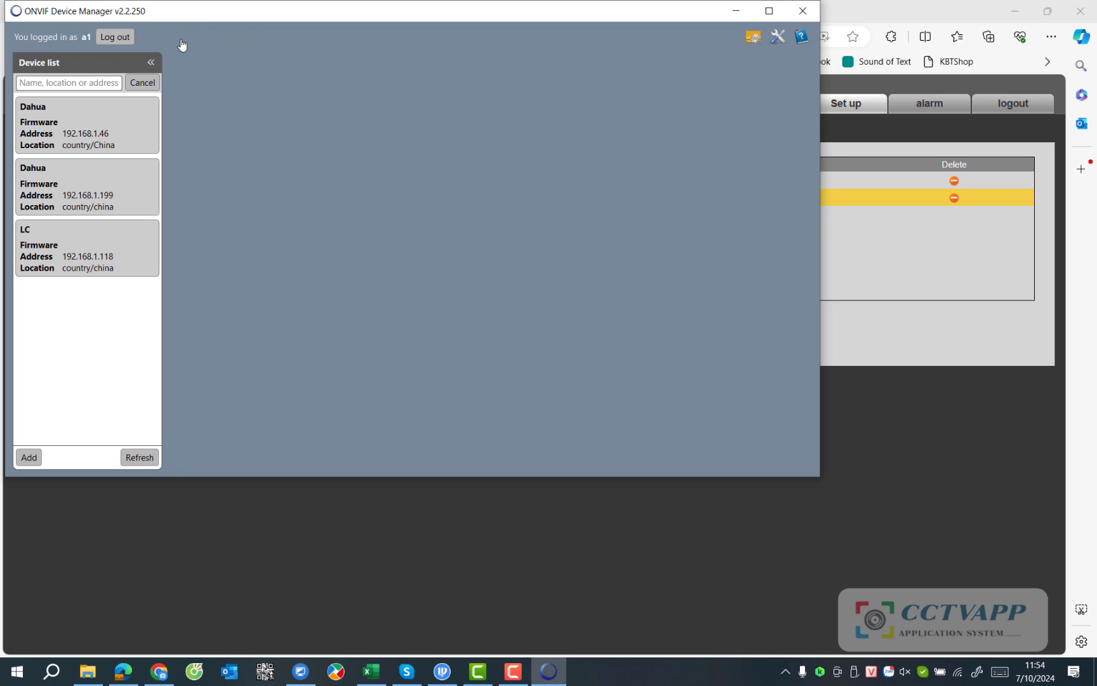
{"action": "left_click", "coordinate": [155, 132]}
{"action": "left_click", "coordinate": [136, 187]}
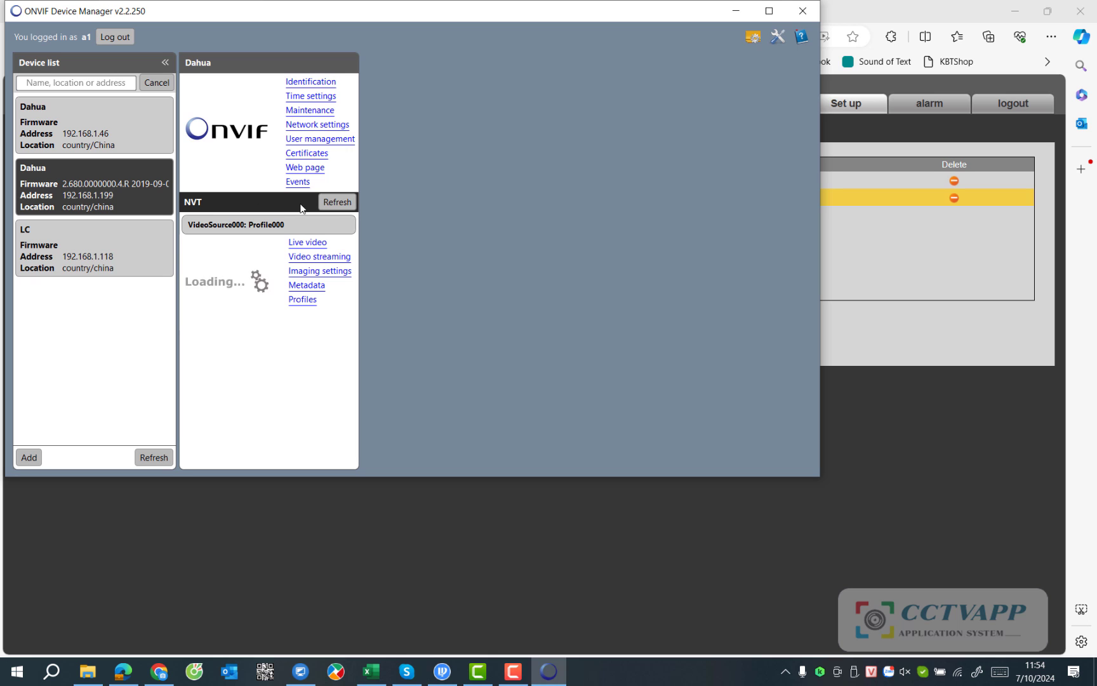
Play the 192.168.1.199 camera's live video and copy its RTSP URL.
{"action": "left_click", "coordinate": [302, 244]}
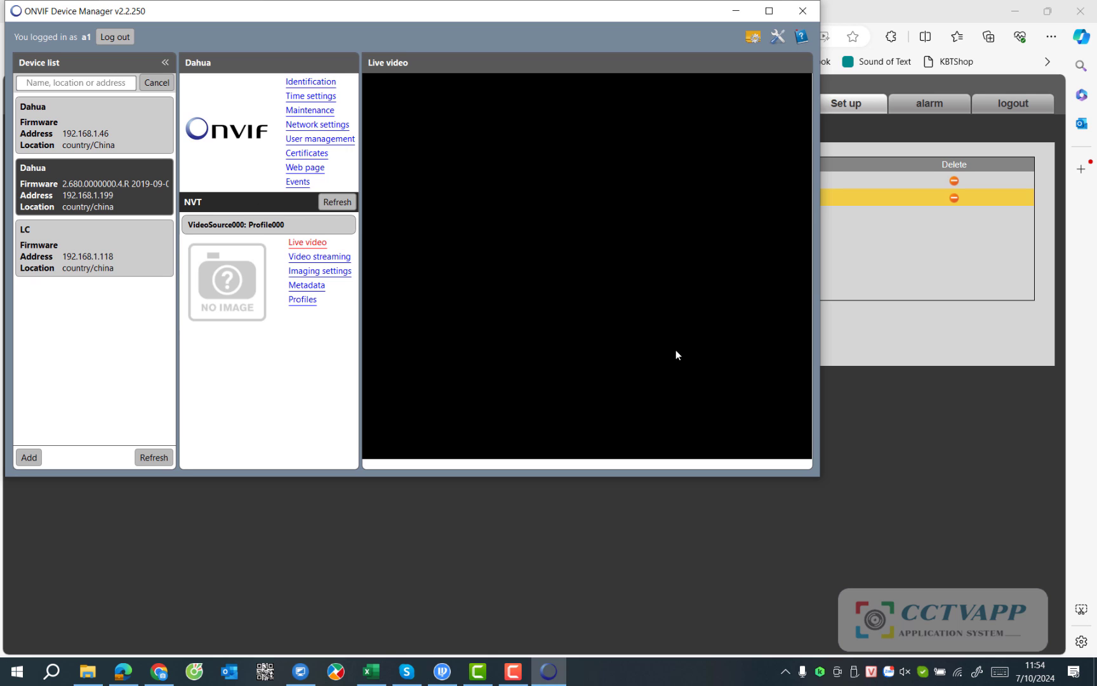
{"action": "left_click_drag", "start_coordinate": [741, 448], "coordinate": [389, 459]}
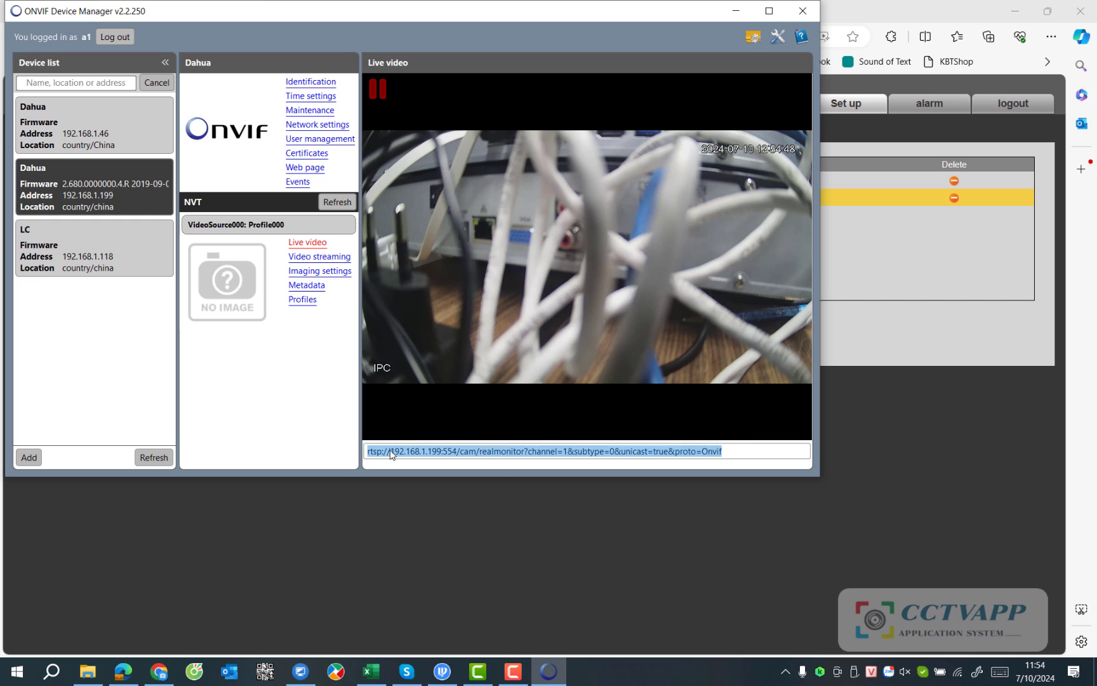
{"action": "right_click", "coordinate": [390, 454]}
{"action": "left_click", "coordinate": [426, 476]}
{"action": "key", "text": "super"}
Open Notepad, paste the RTSP address, and label it '-> mainstream'.
{"action": "type", "text": "no"}
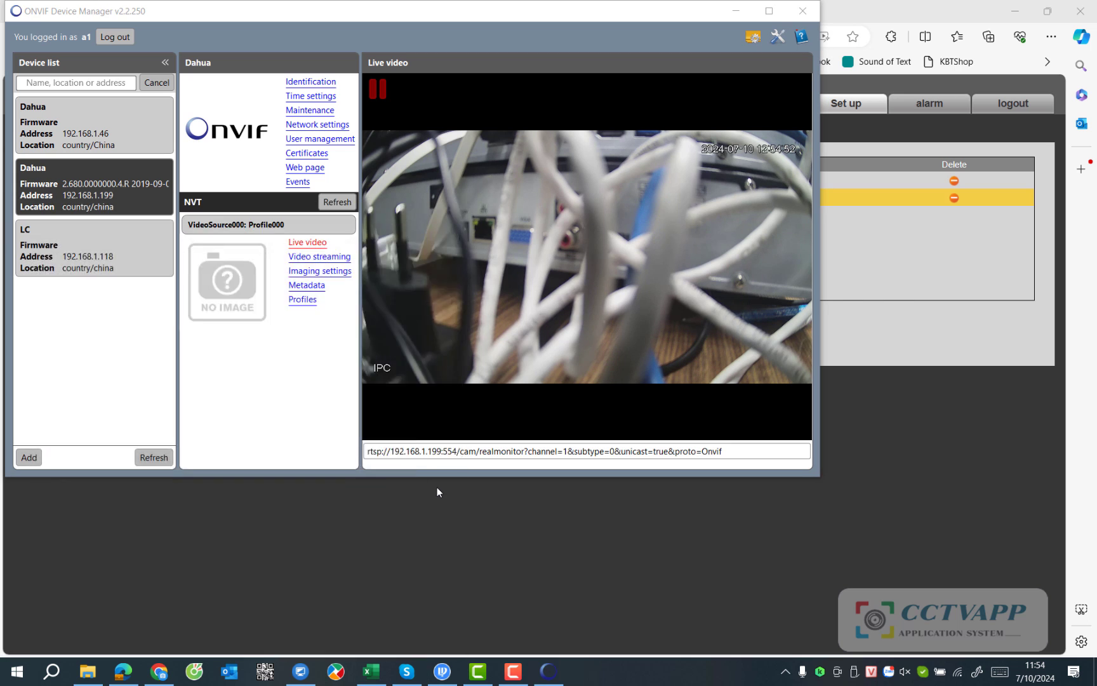
{"action": "left_click", "coordinate": [103, 277]}
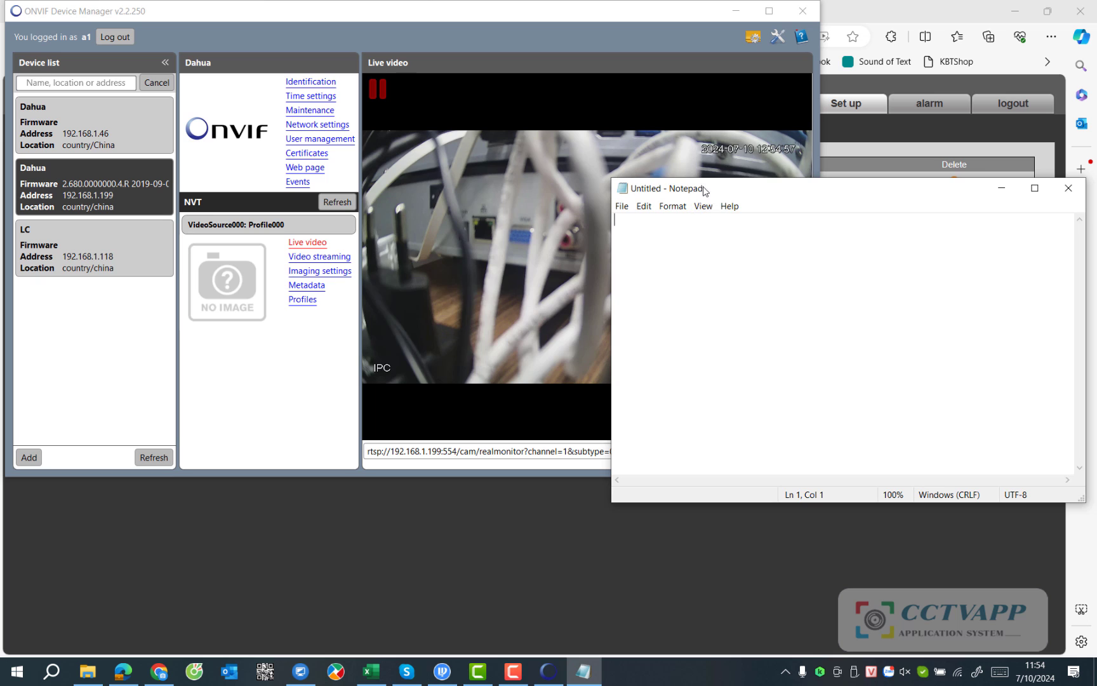
{"action": "left_click_drag", "start_coordinate": [680, 188], "coordinate": [316, 190]}
{"action": "key", "text": "ctrl+v"}
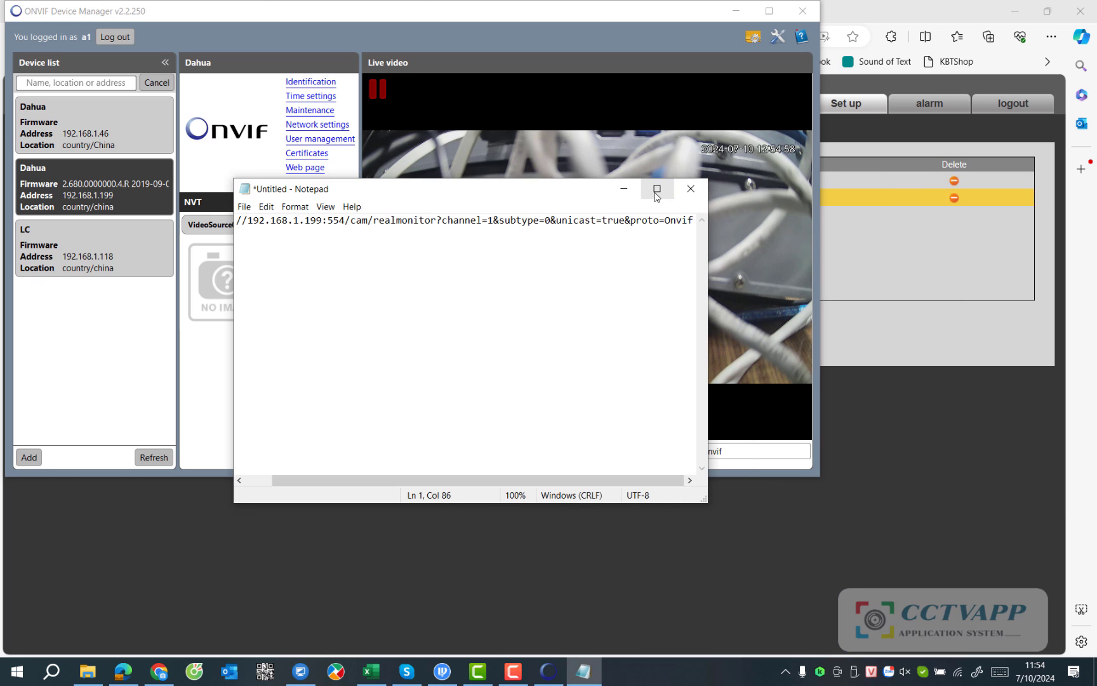
{"action": "left_click", "coordinate": [669, 188]}
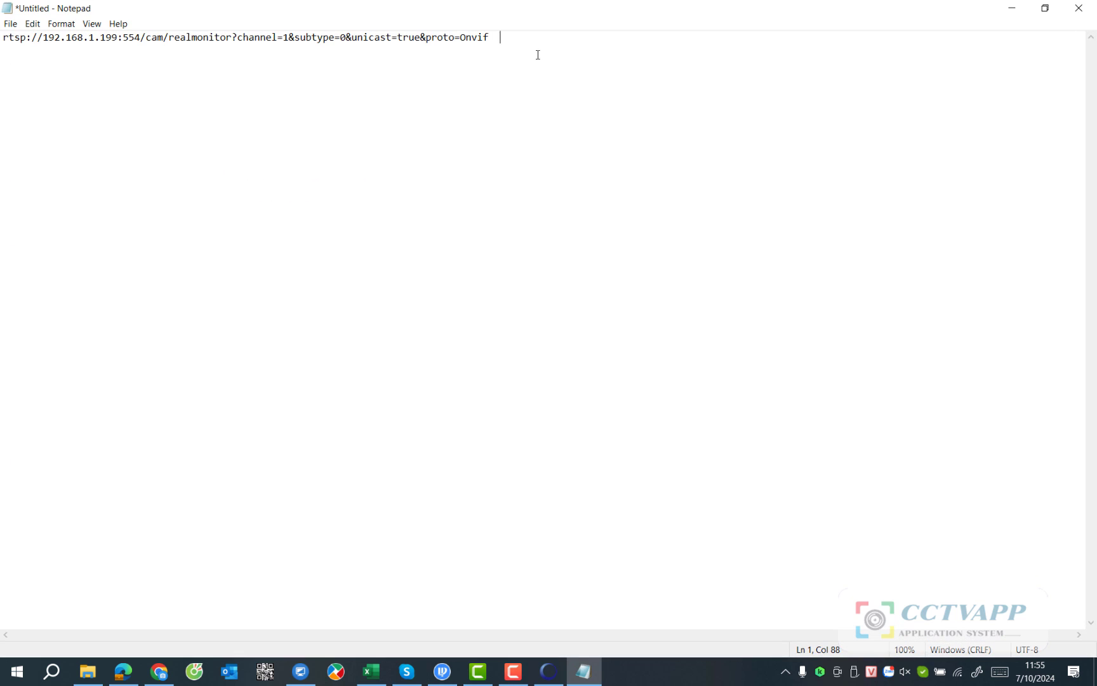
{"action": "type", "text": "> mainstream"}
Paste the address on line 3, change subtype=0 to 1, and label it '-> substream'.
{"action": "key", "text": "ctrl+v"}
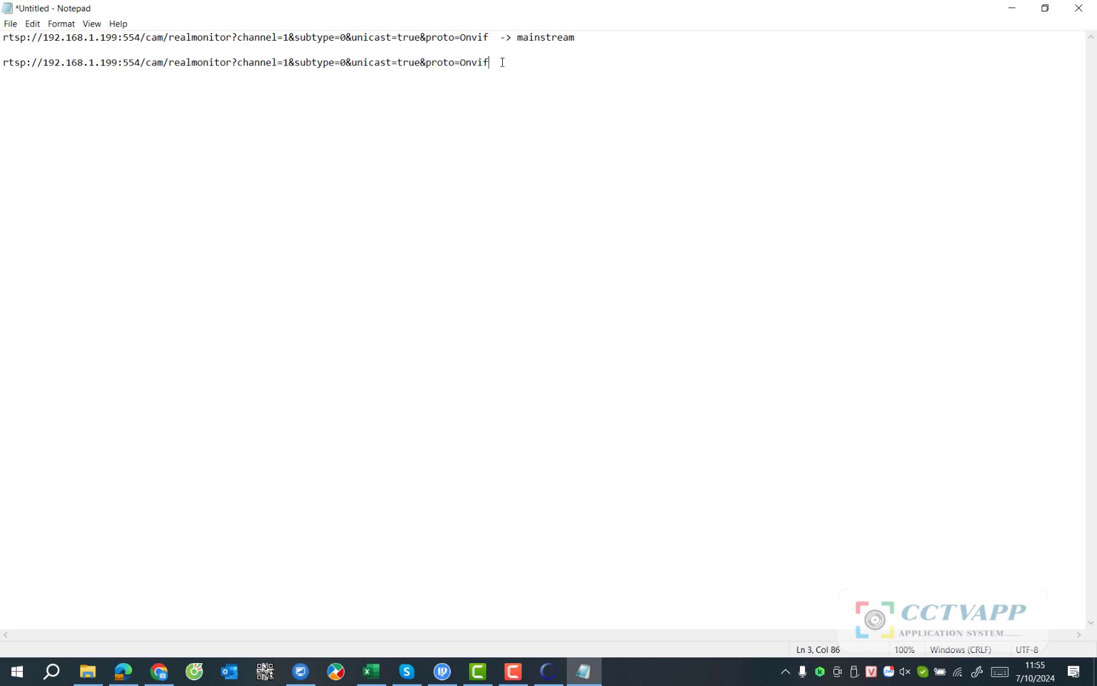
{"action": "left_click_drag", "start_coordinate": [346, 63], "coordinate": [340, 63]}
{"action": "type", "text": "1"}
{"action": "left_click", "coordinate": [508, 65]}
{"action": "type", "text": "-> substream"}
Copy the mainstream RTSP address from line 1 and restore the Notepad window size.
{"action": "left_click_drag", "start_coordinate": [490, 37], "coordinate": [2, 37]}
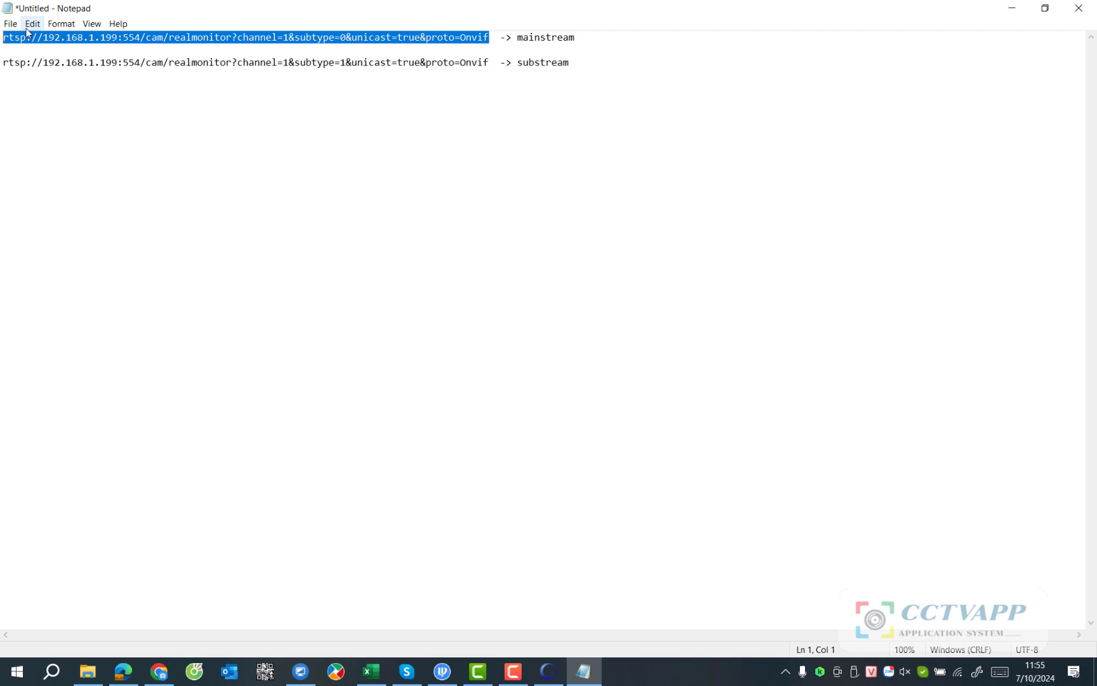
{"action": "right_click", "coordinate": [27, 37]}
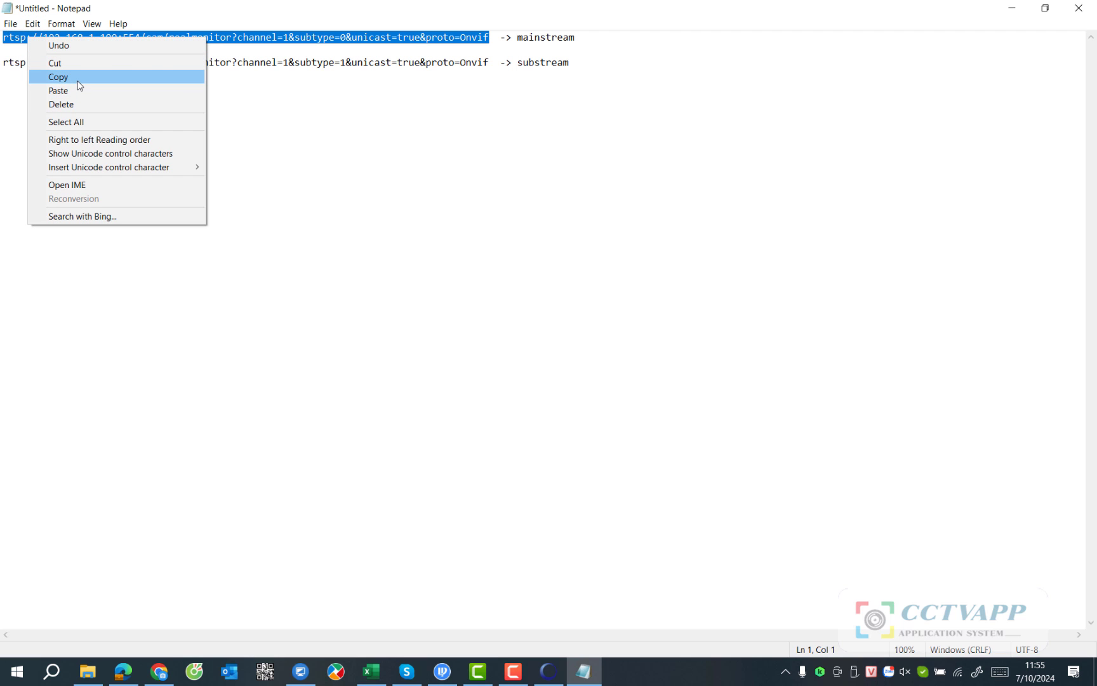
{"action": "left_click", "coordinate": [79, 85]}
{"action": "left_click", "coordinate": [1045, 8]}
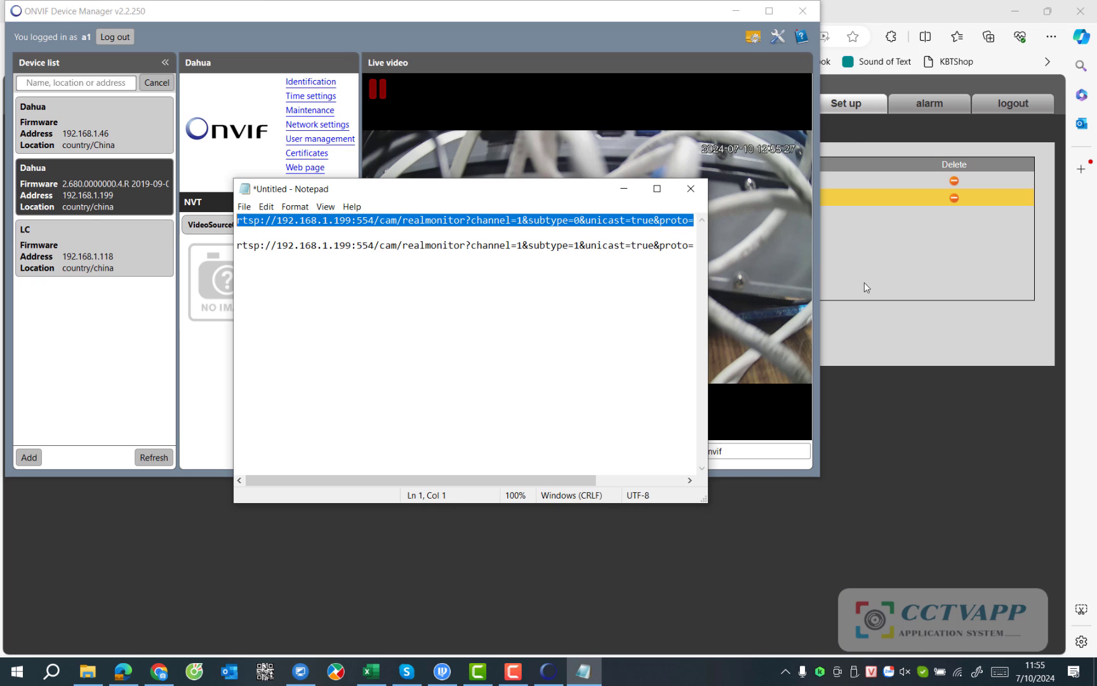
Log in to the NVR at 192.168.1.46, dismiss No Disk, and open SETTING > CAMERA.
{"action": "left_click", "coordinate": [888, 398]}
{"action": "left_click", "coordinate": [349, 11]}
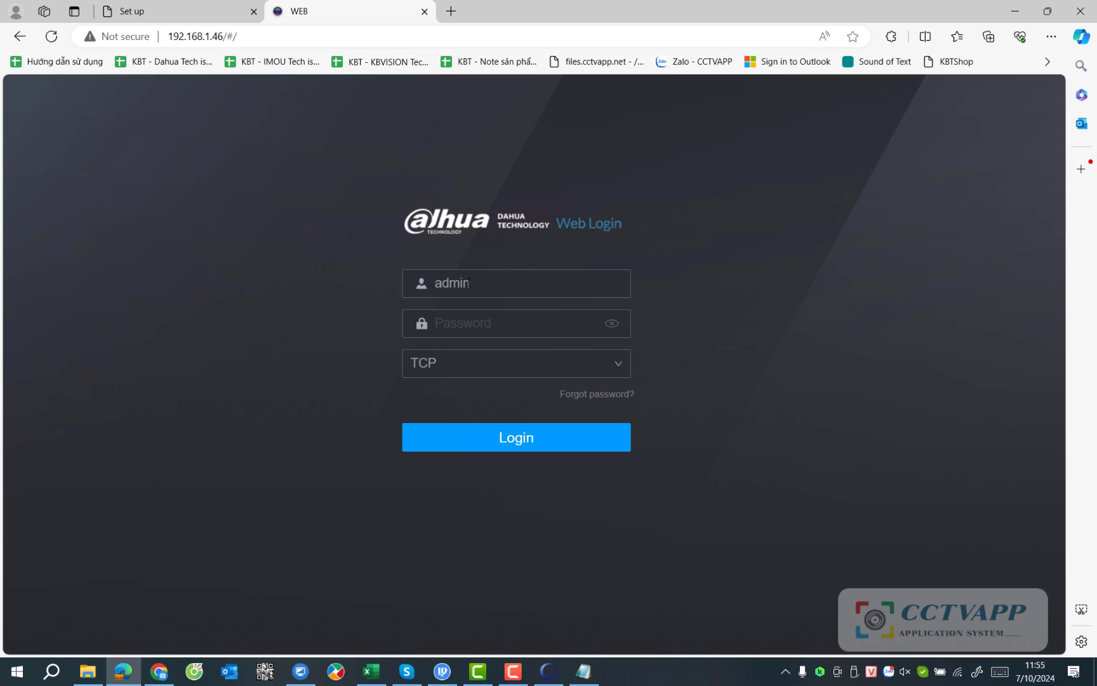
{"action": "left_click", "coordinate": [470, 324]}
{"action": "type", "text": "******"}
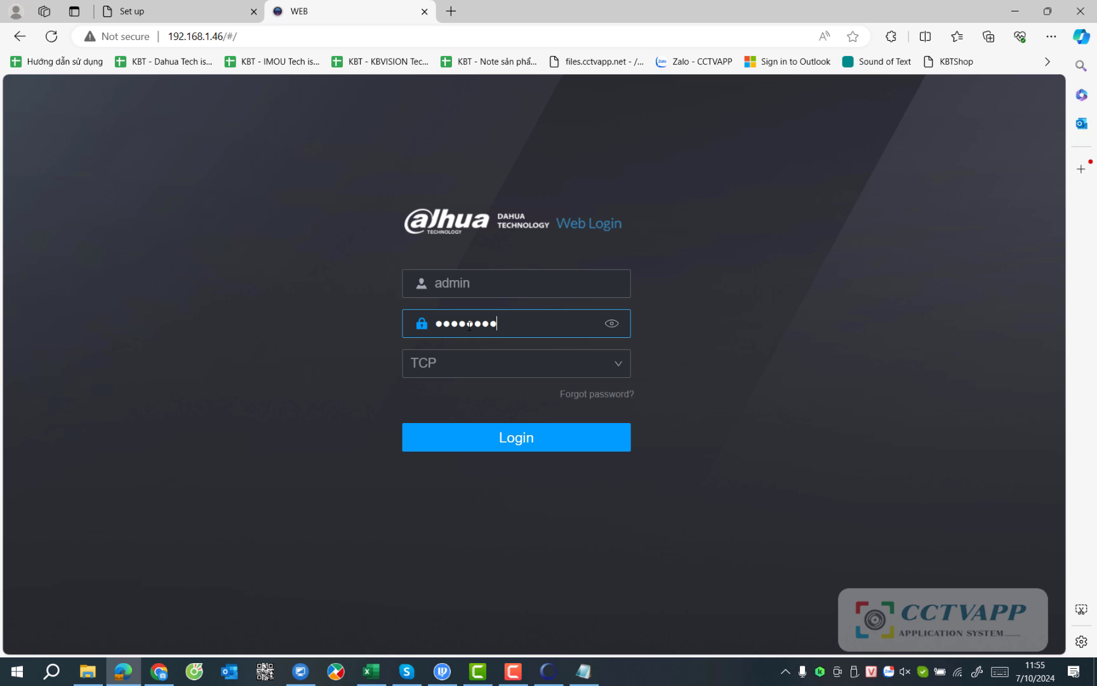
{"action": "key", "text": "Return"}
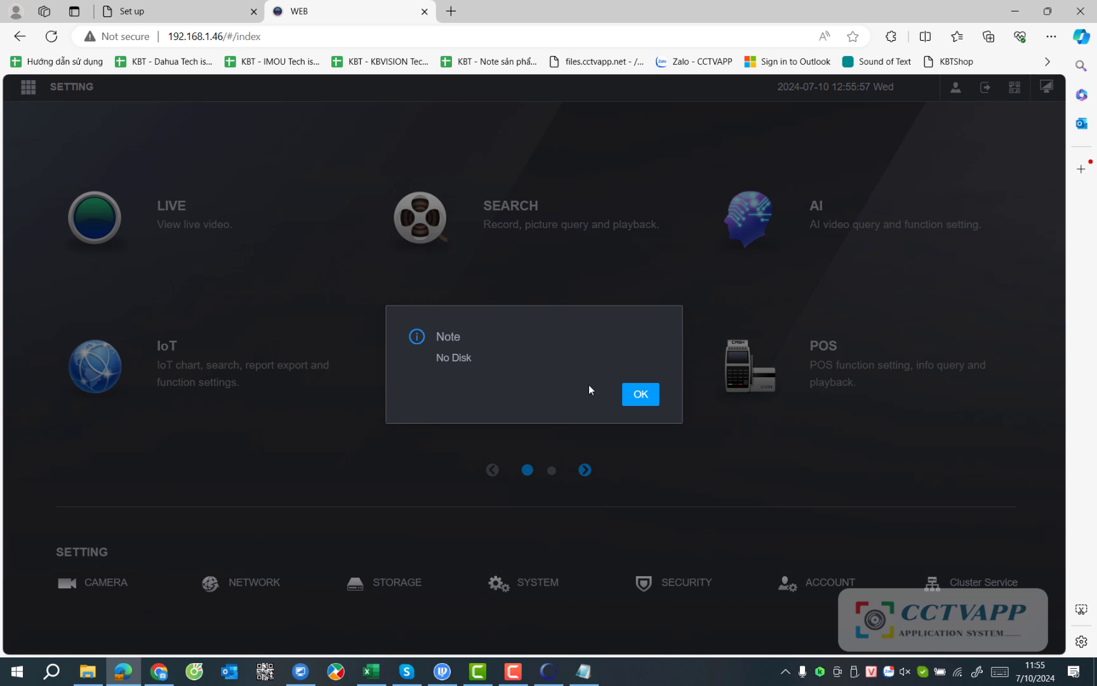
{"action": "left_click", "coordinate": [641, 394]}
{"action": "left_click", "coordinate": [28, 89]}
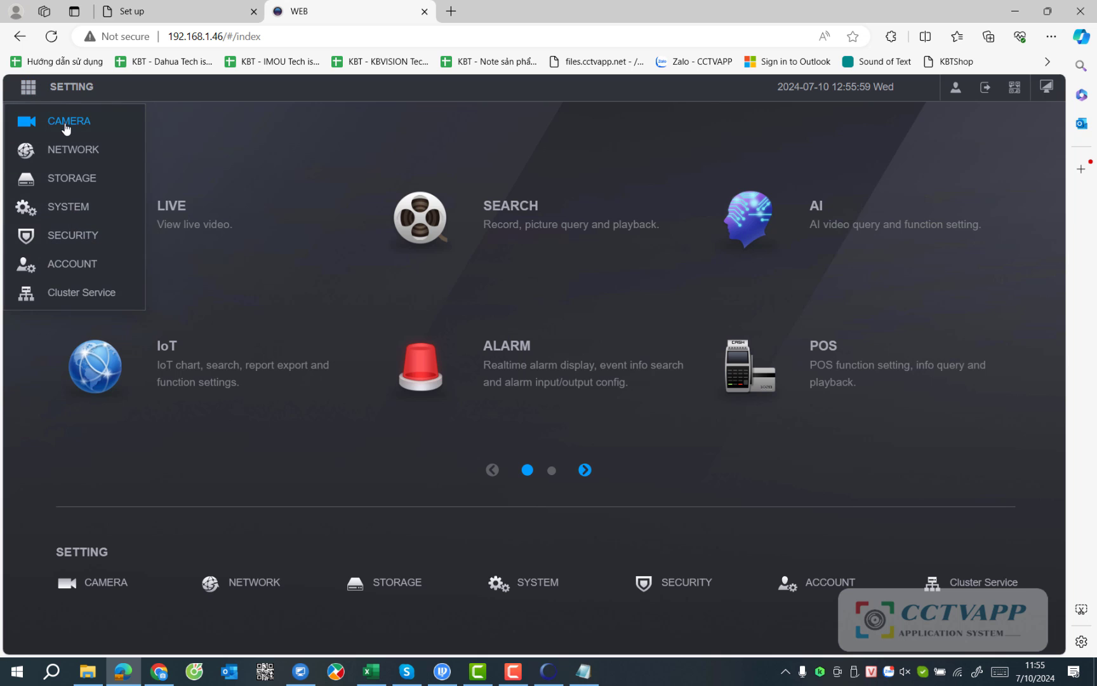
{"action": "left_click", "coordinate": [66, 122]}
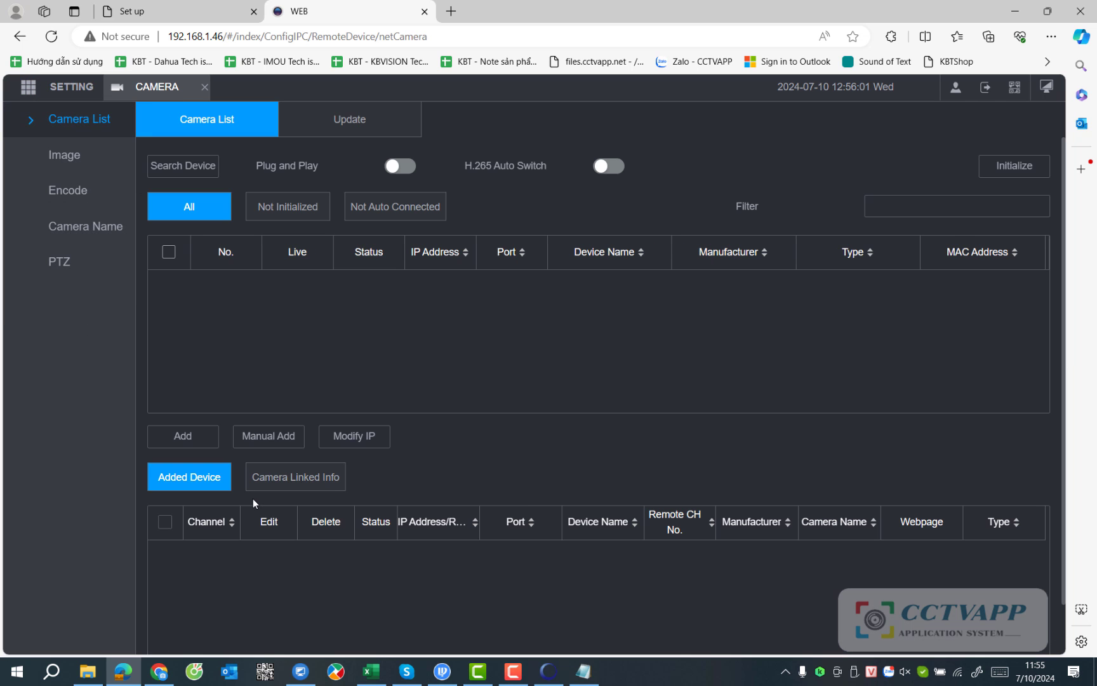
Start a manual device add and set the manufacturer to Custom.
{"action": "left_click", "coordinate": [269, 435]}
{"action": "left_click", "coordinate": [535, 249]}
{"action": "scroll", "coordinate": [480, 391], "scroll_direction": "down", "scroll_amount": 1}
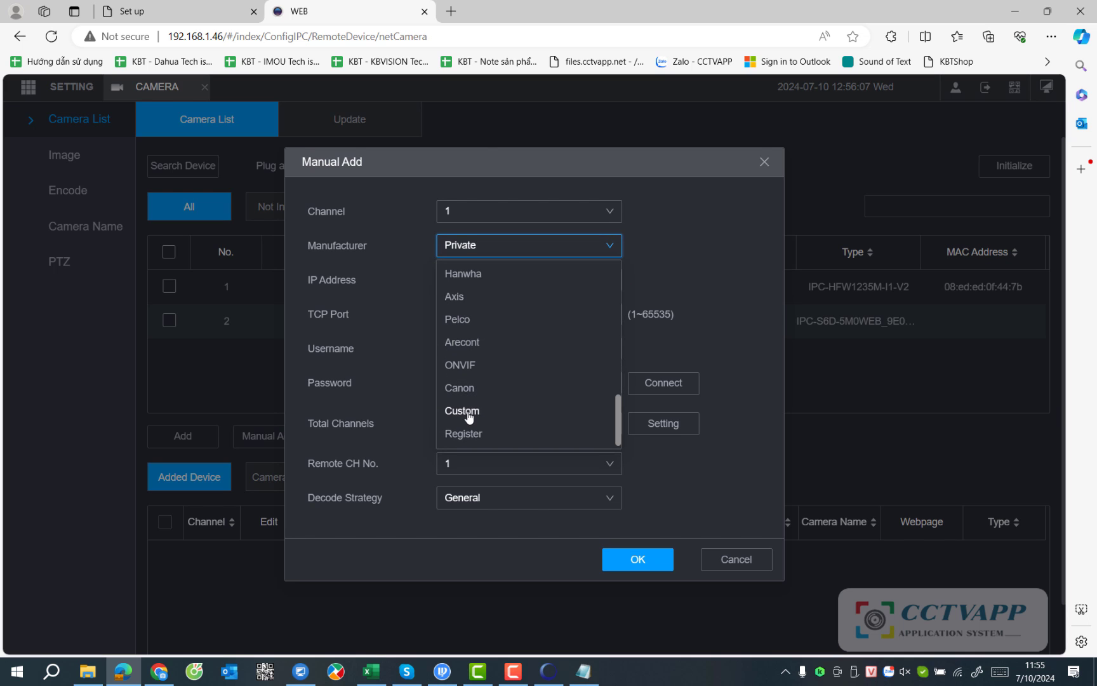
{"action": "left_click", "coordinate": [468, 411]}
Fill in the Main Stream and Sub Stream fields with the RTSP URLs copied from Notepad.
{"action": "left_click", "coordinate": [486, 262]}
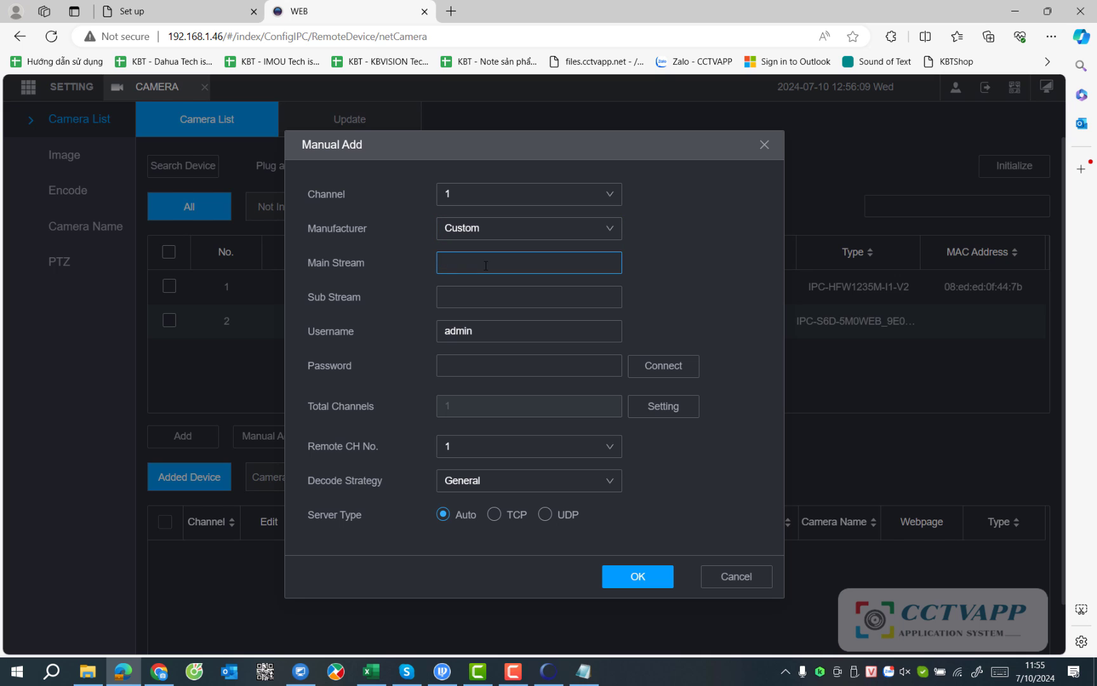
{"action": "key", "text": "ctrl+v"}
{"action": "left_click_drag", "start_coordinate": [532, 267], "coordinate": [407, 258]}
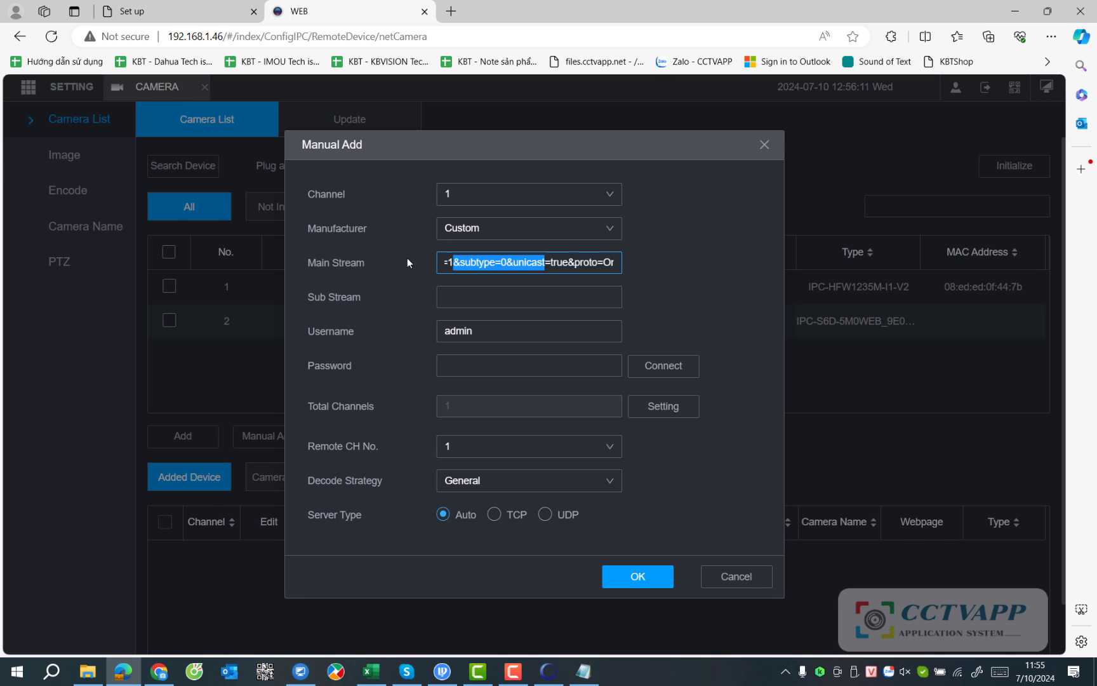
{"action": "left_click", "coordinate": [583, 671]}
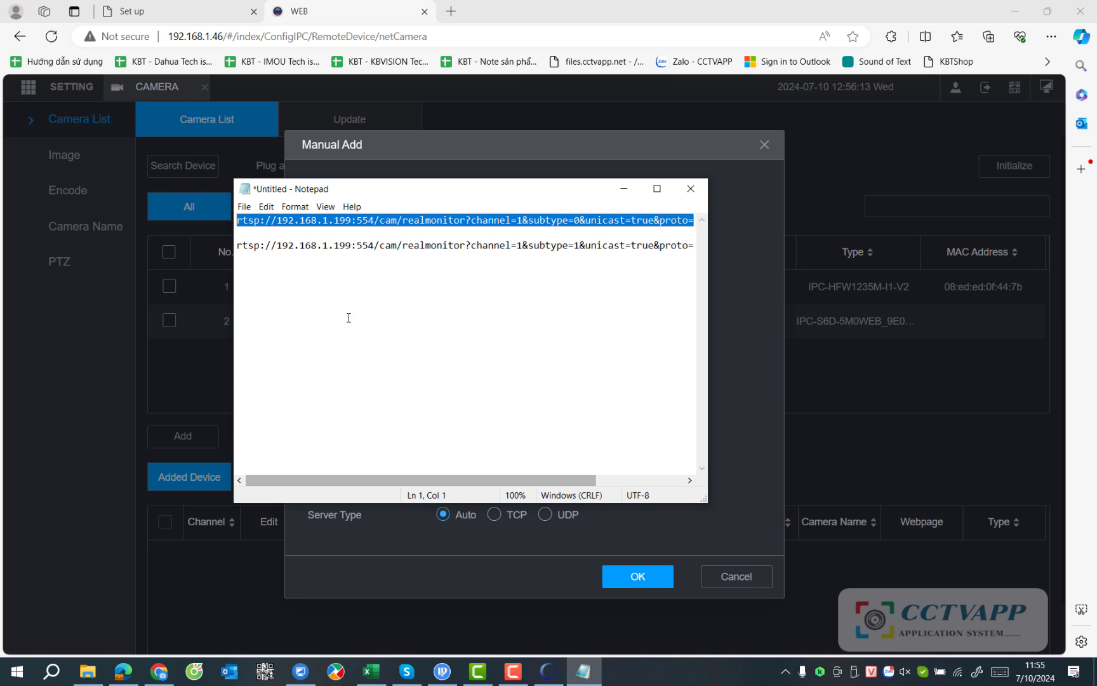
{"action": "left_click_drag", "start_coordinate": [239, 246], "coordinate": [607, 255]}
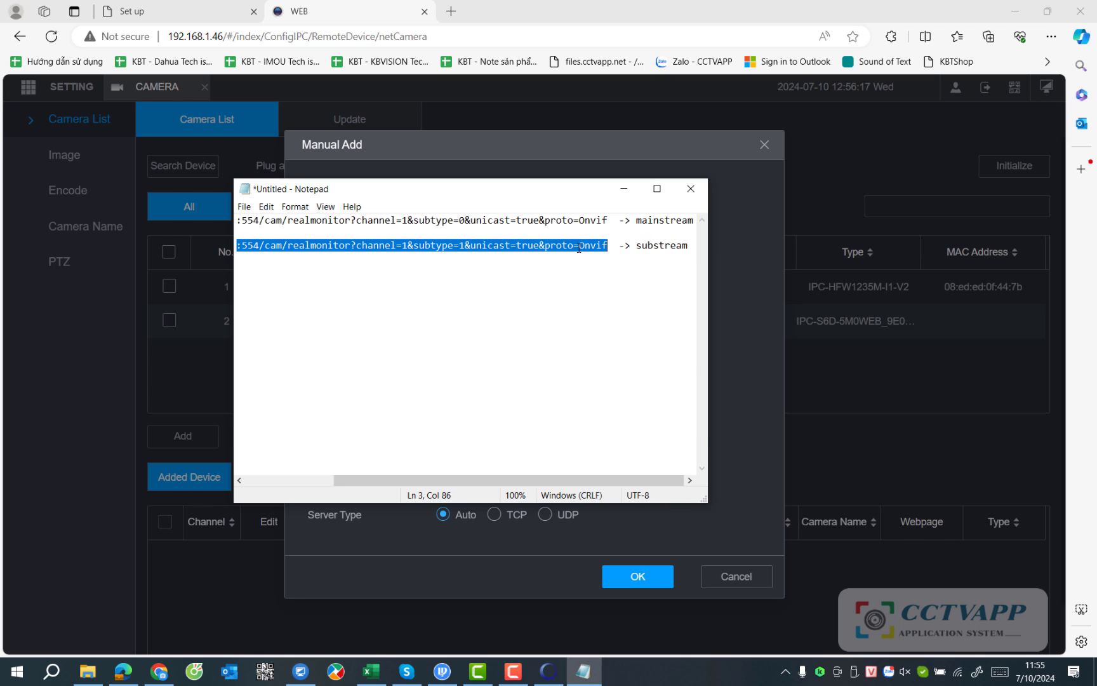
{"action": "right_click", "coordinate": [578, 248]}
{"action": "left_click", "coordinate": [608, 287]}
{"action": "left_click", "coordinate": [717, 352]}
{"action": "left_click", "coordinate": [494, 297]}
{"action": "right_click", "coordinate": [493, 295]}
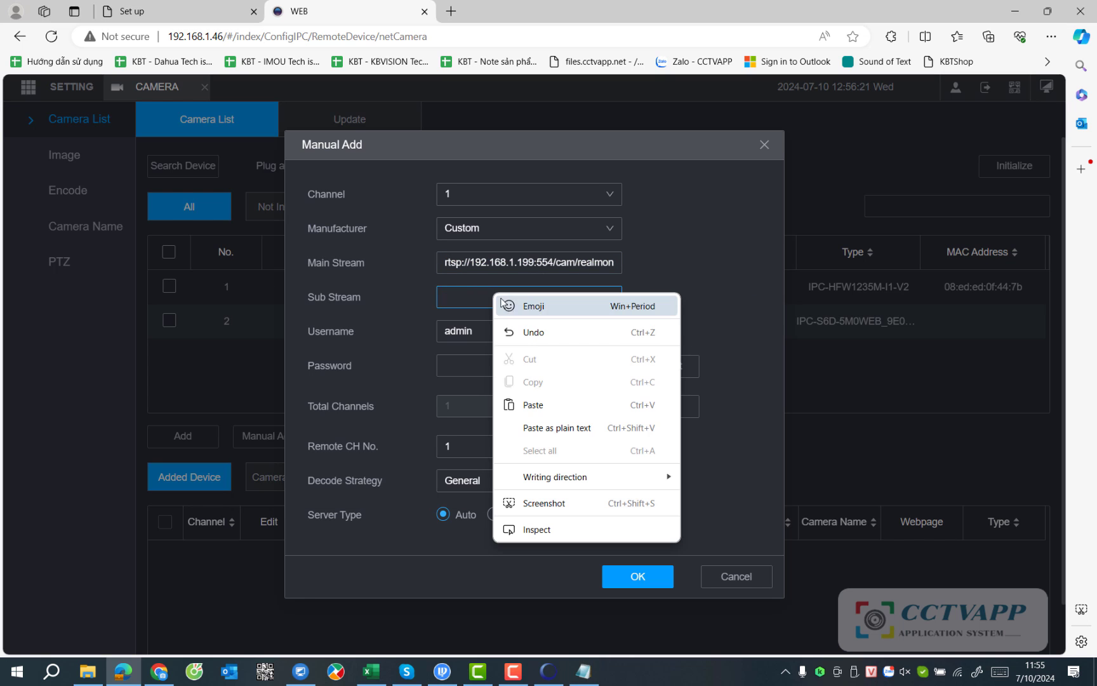
{"action": "left_click", "coordinate": [532, 410]}
Replace the default username, enter the camera's password, and save the Custom device.
{"action": "left_click_drag", "start_coordinate": [483, 331], "coordinate": [405, 329]}
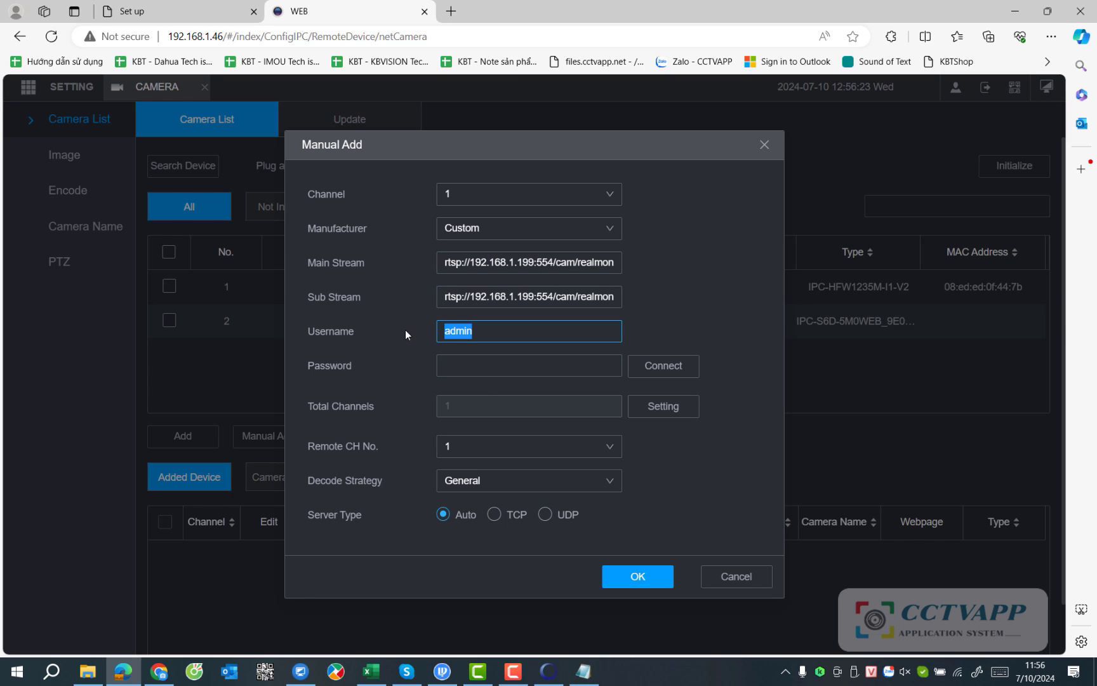
{"action": "type", "text": "a1"}
{"action": "left_click", "coordinate": [463, 375]}
{"action": "type", "text": "a1"}
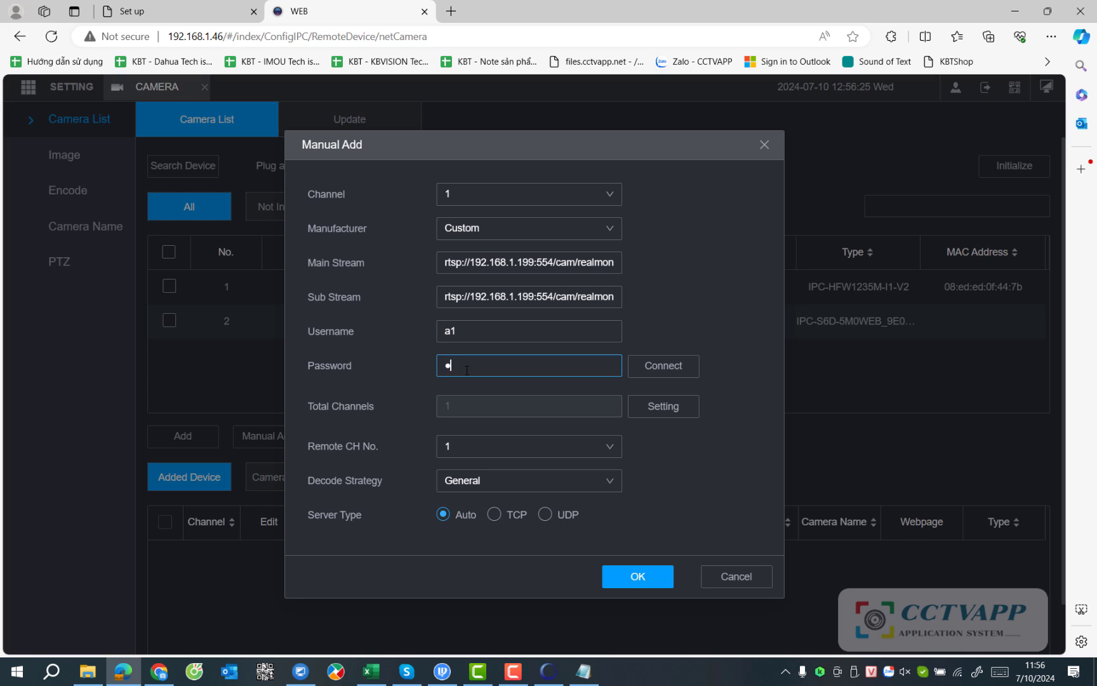
{"action": "type", "text": "2"}
{"action": "left_click", "coordinate": [632, 577]}
Refresh the added device list and open the Live view from the main menu.
{"action": "scroll", "coordinate": [671, 463], "scroll_direction": "down", "scroll_amount": 1}
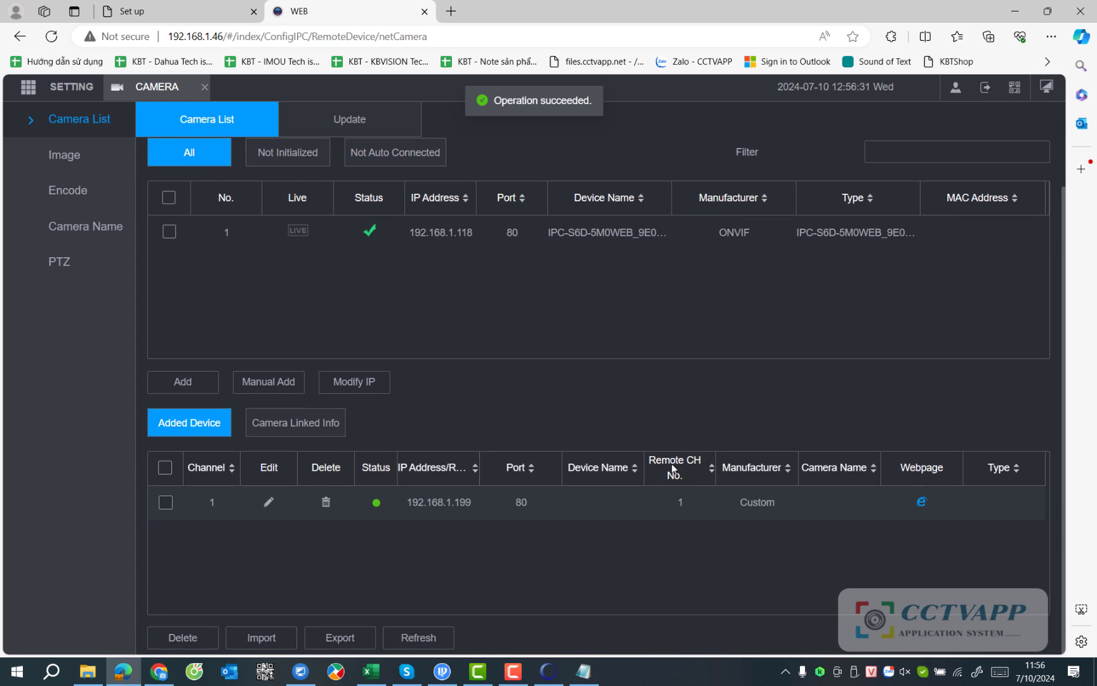
{"action": "left_click", "coordinate": [421, 634]}
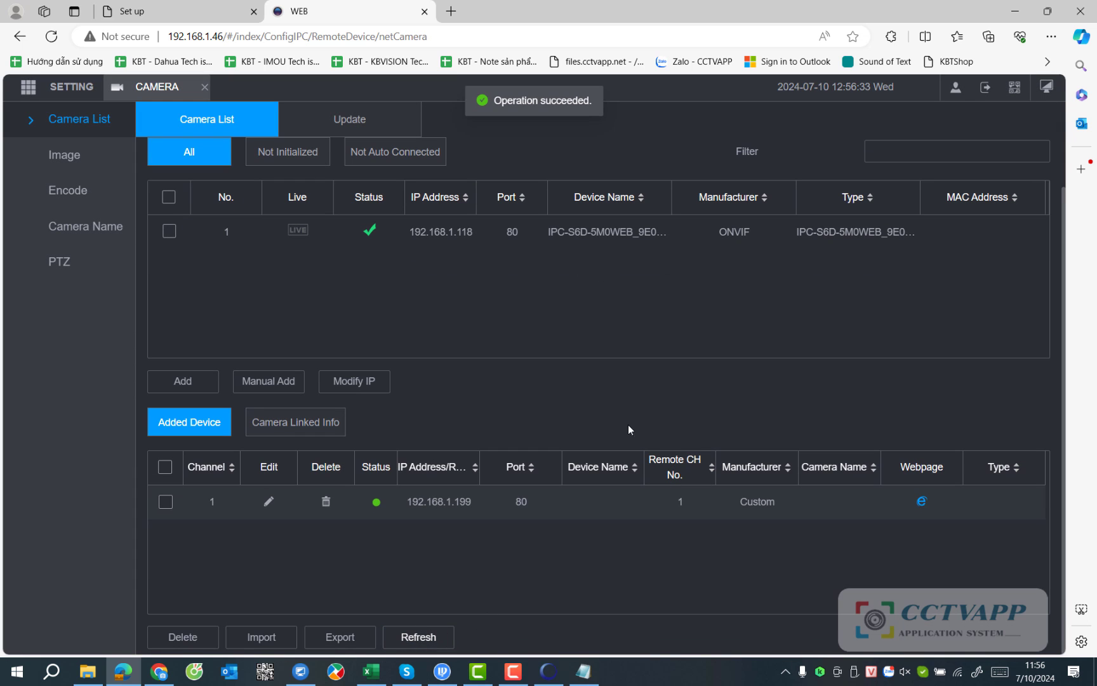
{"action": "left_click", "coordinate": [1046, 87]}
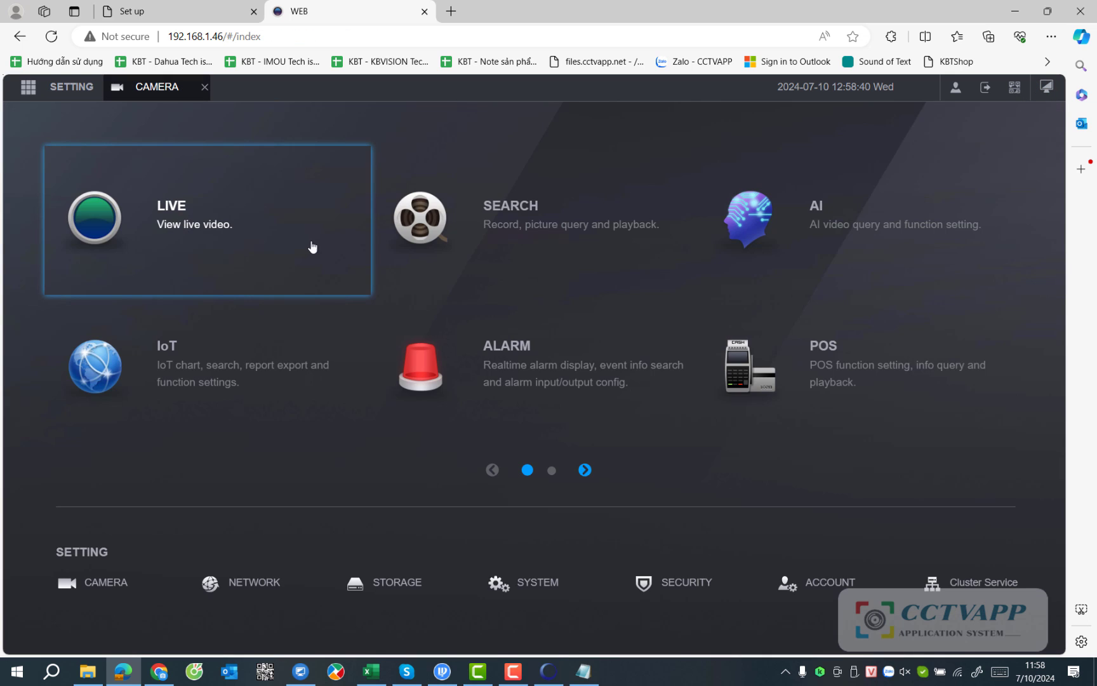
{"action": "left_click", "coordinate": [175, 224]}
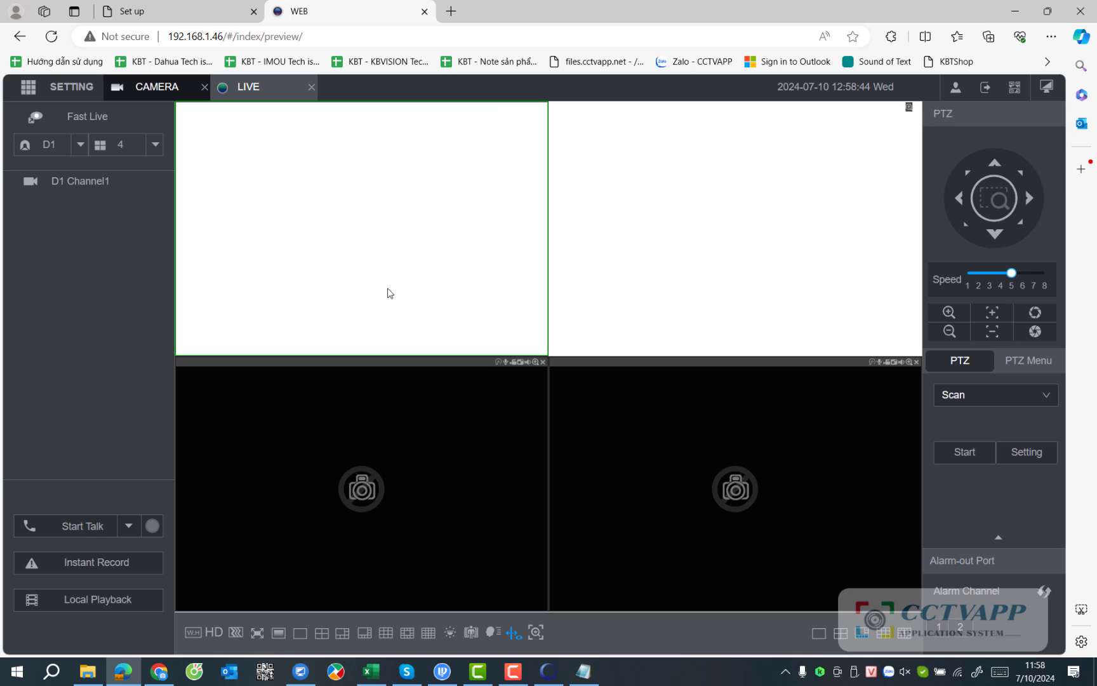
Play D1 Channel1 in the top-left pane on Main Stream and enlarge it to fill the video area.
{"action": "left_click_drag", "start_coordinate": [72, 184], "coordinate": [194, 304]}
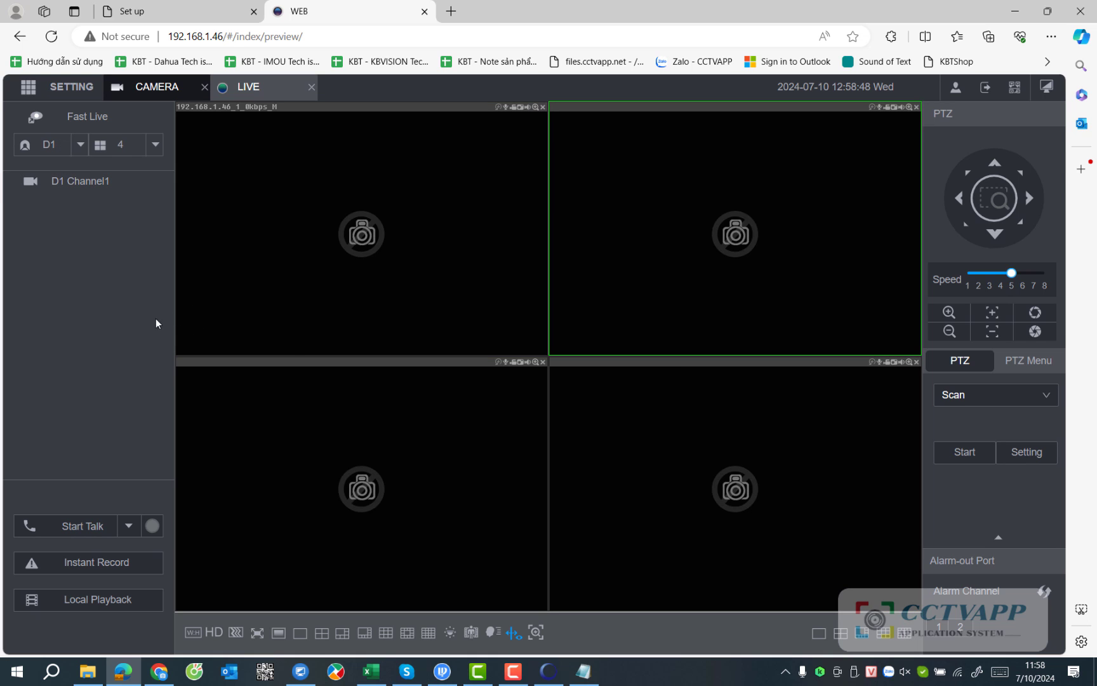
{"action": "left_click", "coordinate": [393, 297]}
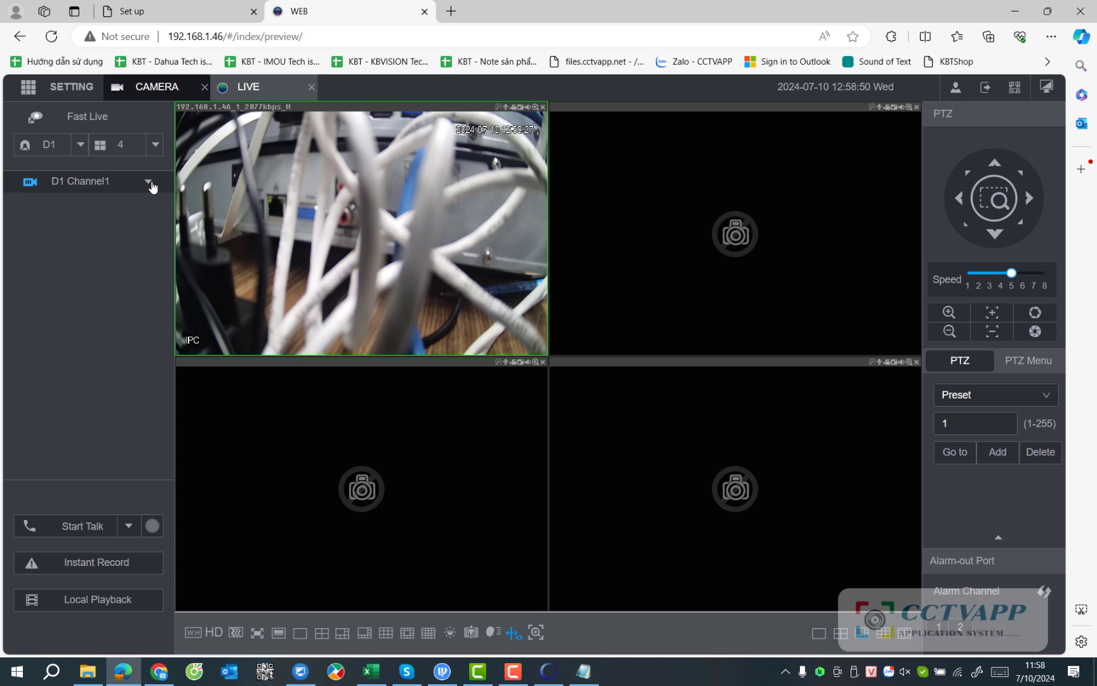
{"action": "left_click", "coordinate": [152, 188]}
{"action": "left_click", "coordinate": [120, 241]}
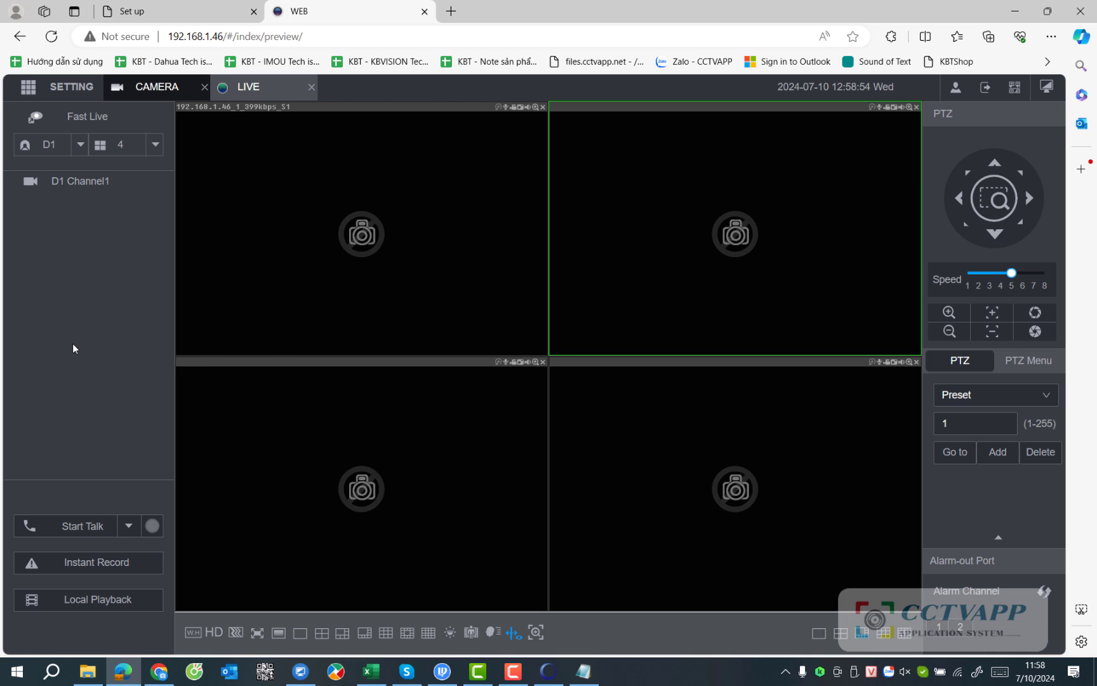
{"action": "left_click", "coordinate": [342, 330]}
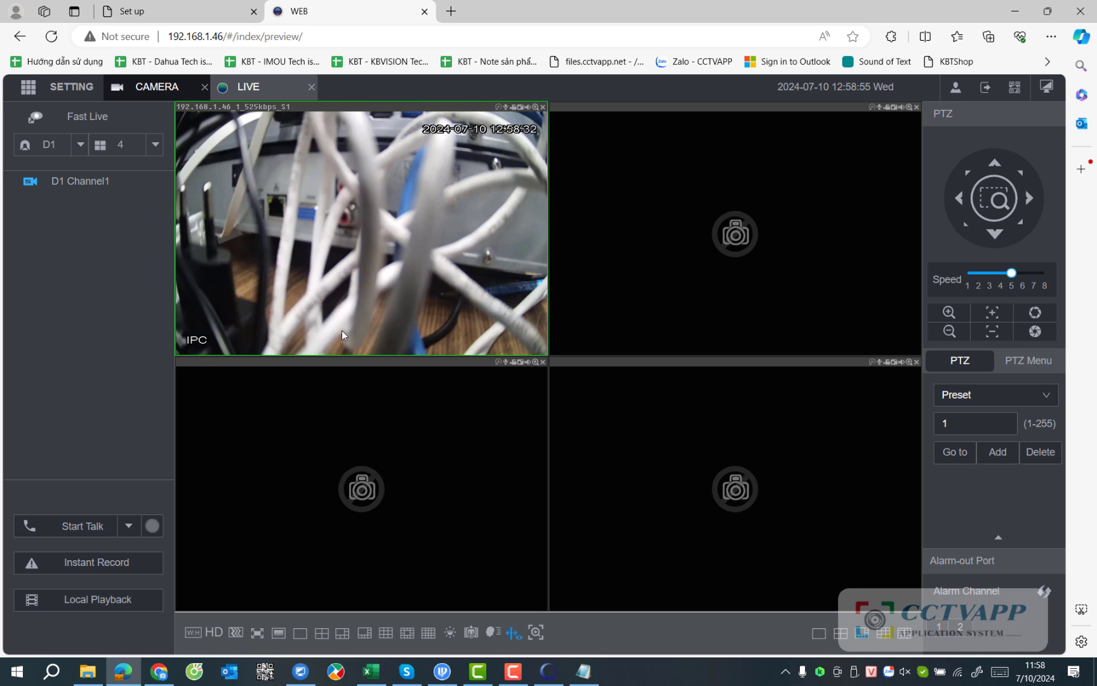
{"action": "left_click", "coordinate": [153, 188]}
{"action": "left_click", "coordinate": [134, 214]}
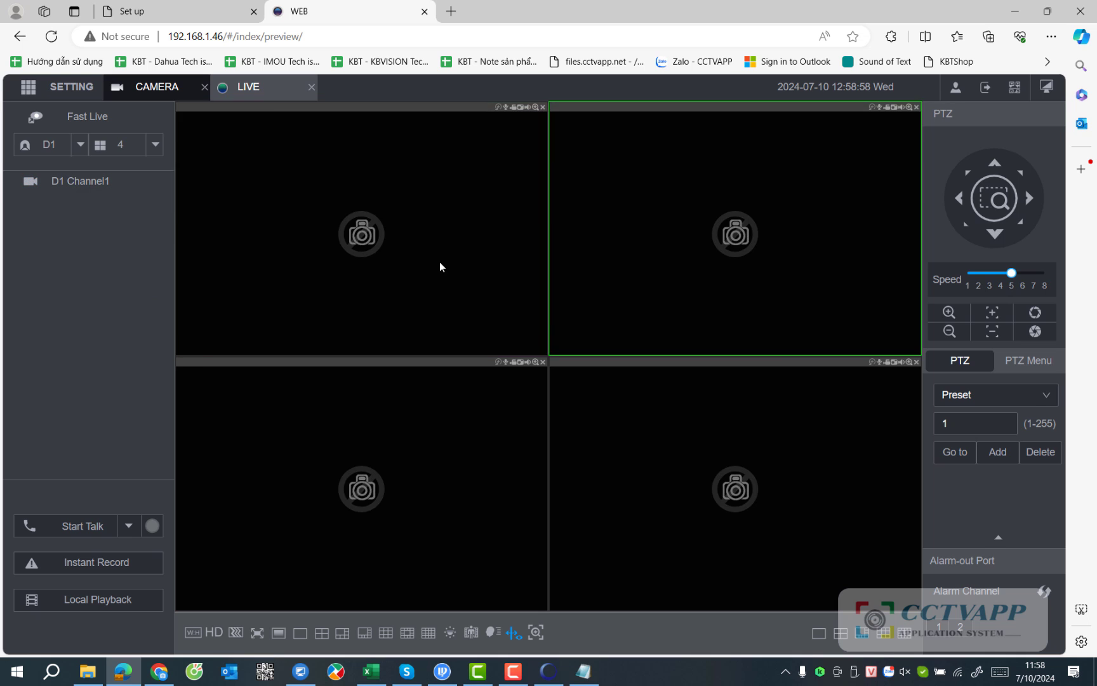
{"action": "left_click", "coordinate": [438, 262]}
{"action": "double_click", "coordinate": [437, 261]}
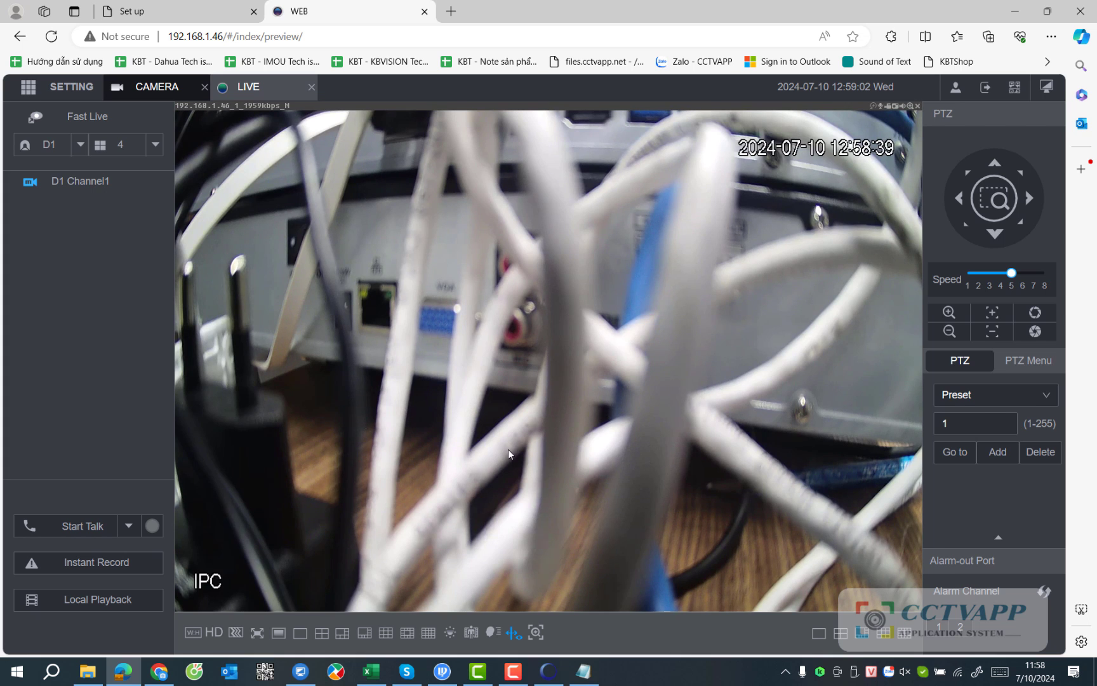
{"action": "left_click", "coordinate": [172, 10]}
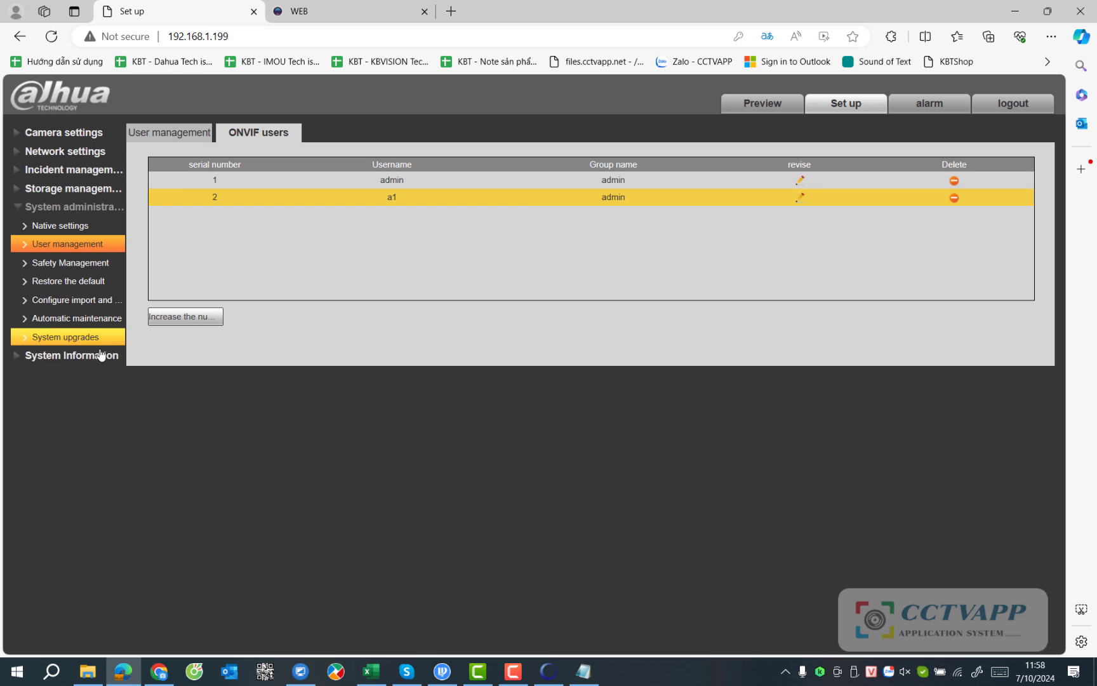
{"action": "left_click", "coordinate": [82, 367]}
{"action": "left_click", "coordinate": [37, 245]}
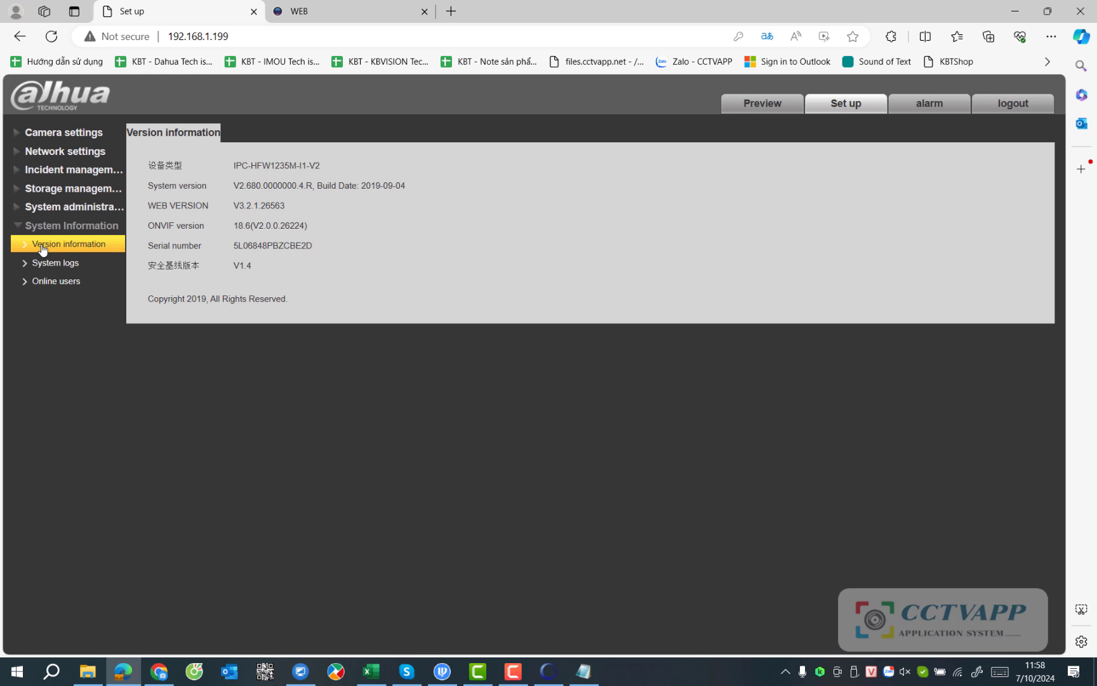
{"action": "left_click_drag", "start_coordinate": [334, 164], "coordinate": [218, 164]}
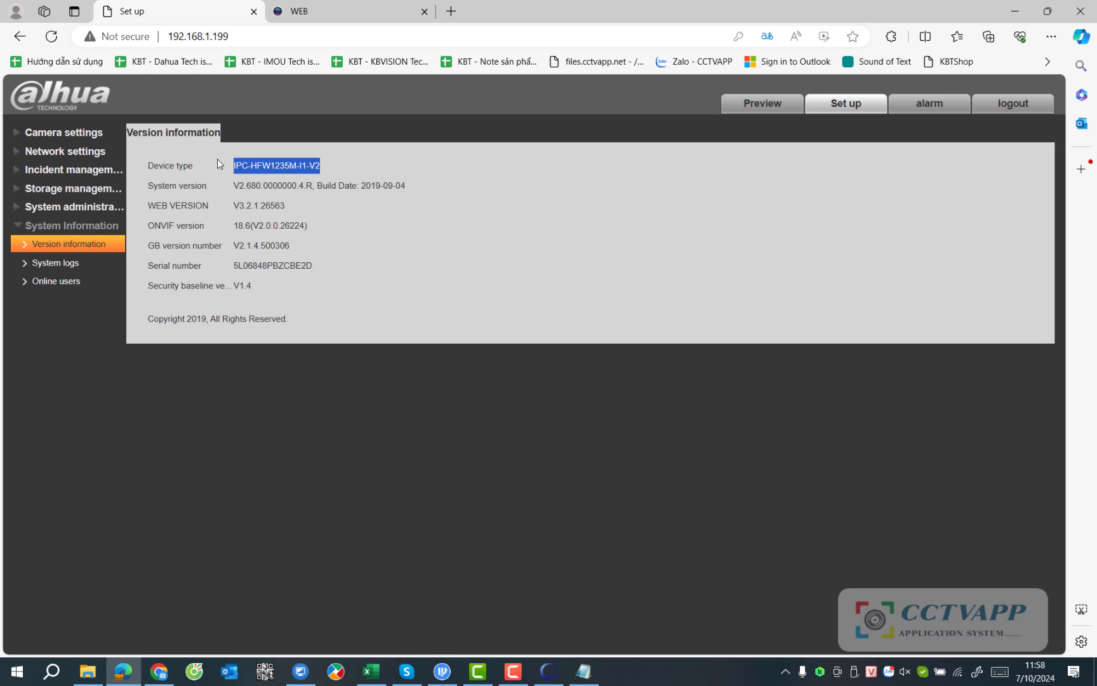
{"action": "left_click", "coordinate": [352, 13]}
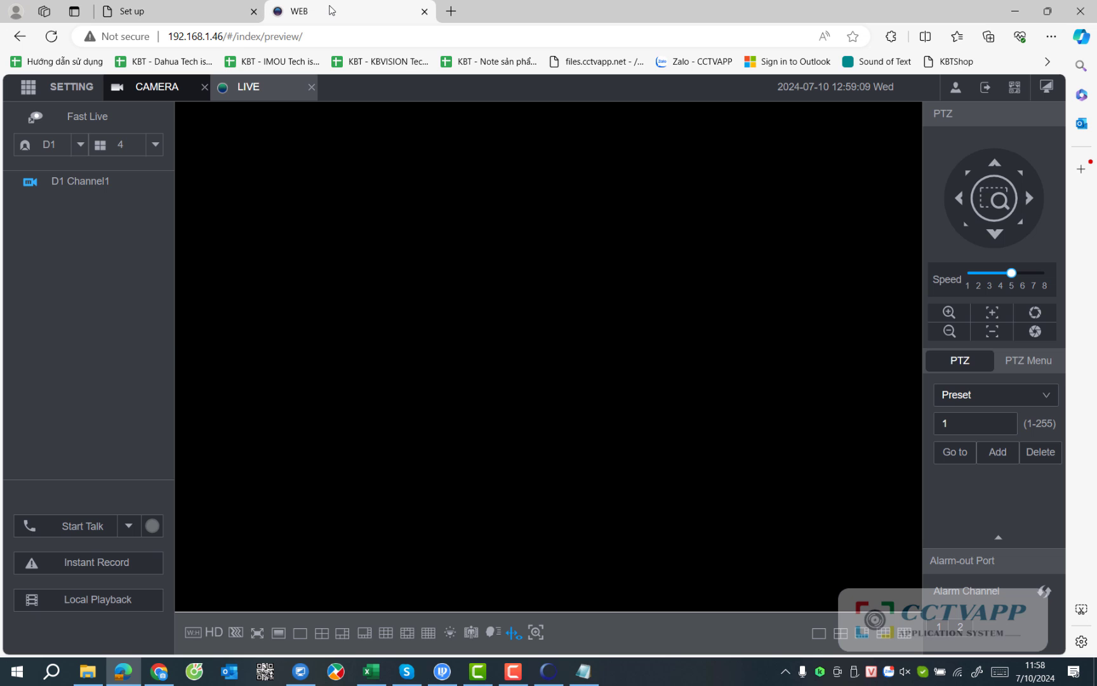